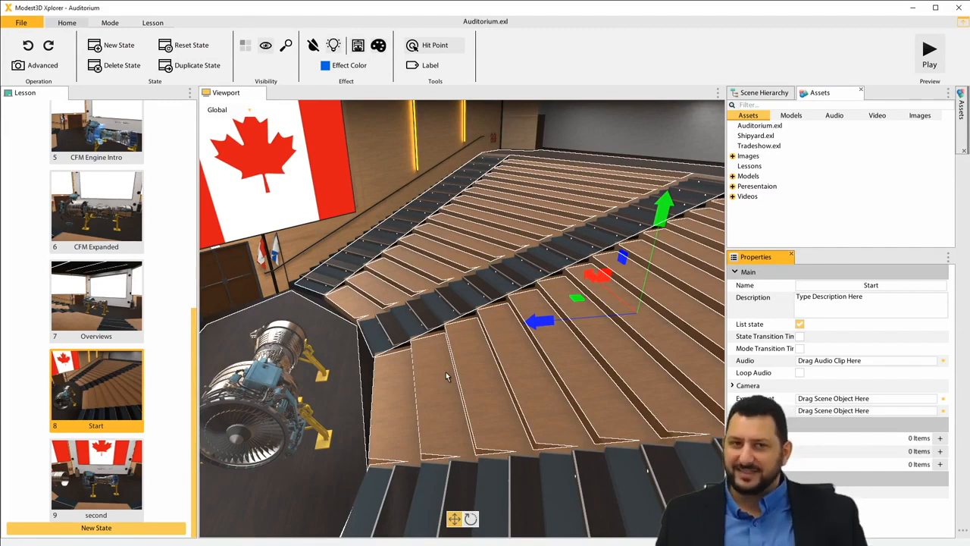
Frame the jet engine in the Start state and switch between the second and Start states to compare their views
{"action": "right_click_drag", "start_coordinate": [449, 376], "coordinate": [244, 350]}
{"action": "key", "text": "w"}
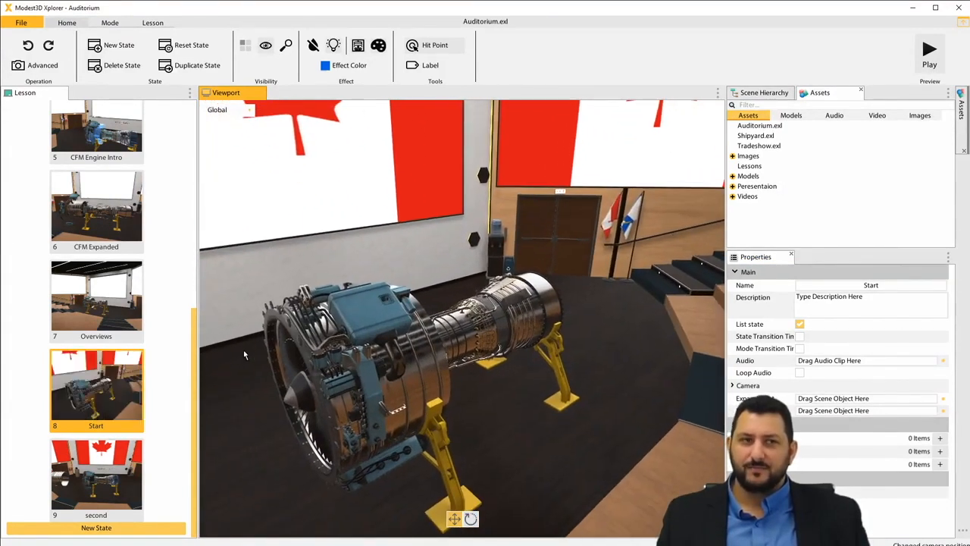
{"action": "left_click", "coordinate": [128, 460]}
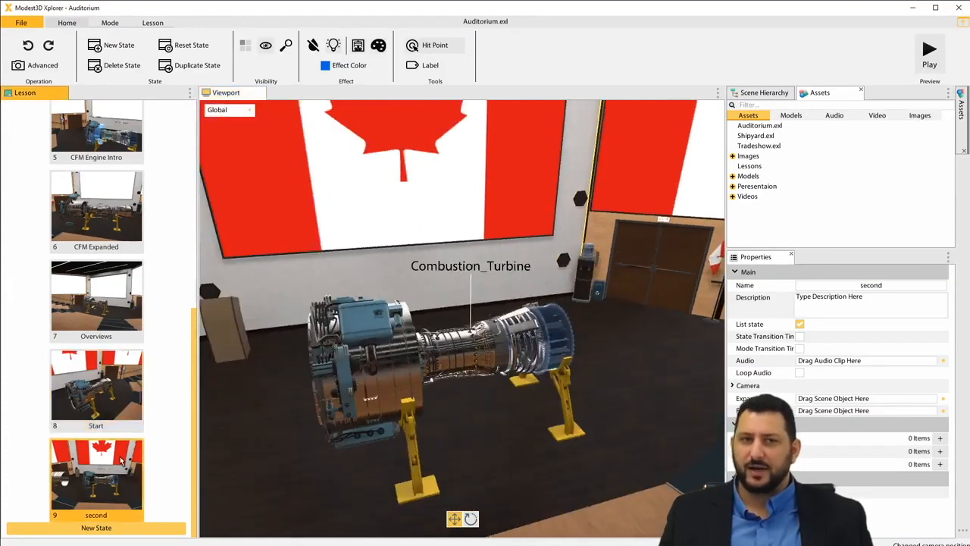
{"action": "left_click", "coordinate": [116, 403]}
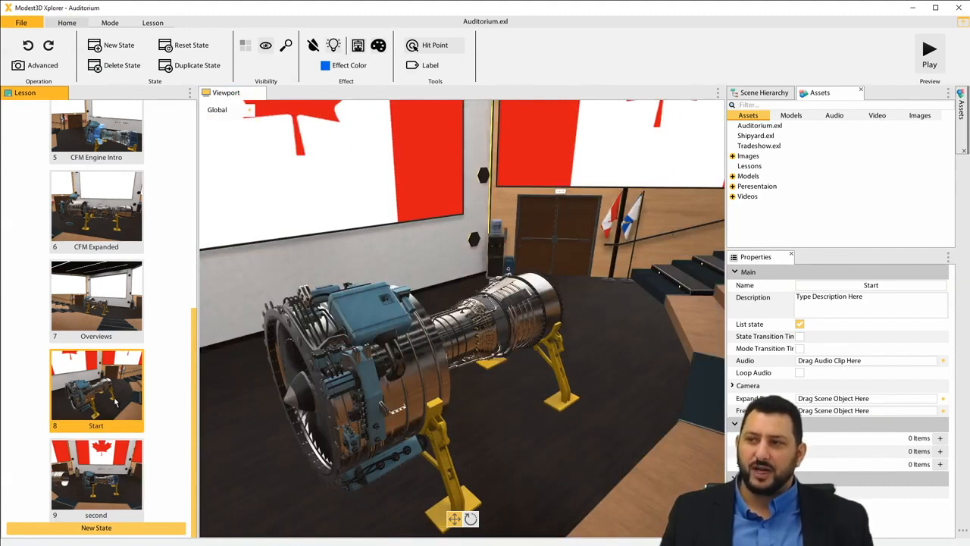
Enable the VR position for the Start state and place its marker above the seating at about Y 2.25, Z 3.34
{"action": "mouse_move", "coordinate": [378, 402]}
{"action": "right_mouse_down"}
{"action": "mouse_move", "coordinate": [526, 391]}
{"action": "mouse_move", "coordinate": [363, 396]}
{"action": "right_mouse_up"}
{"action": "left_click", "coordinate": [363, 396]}
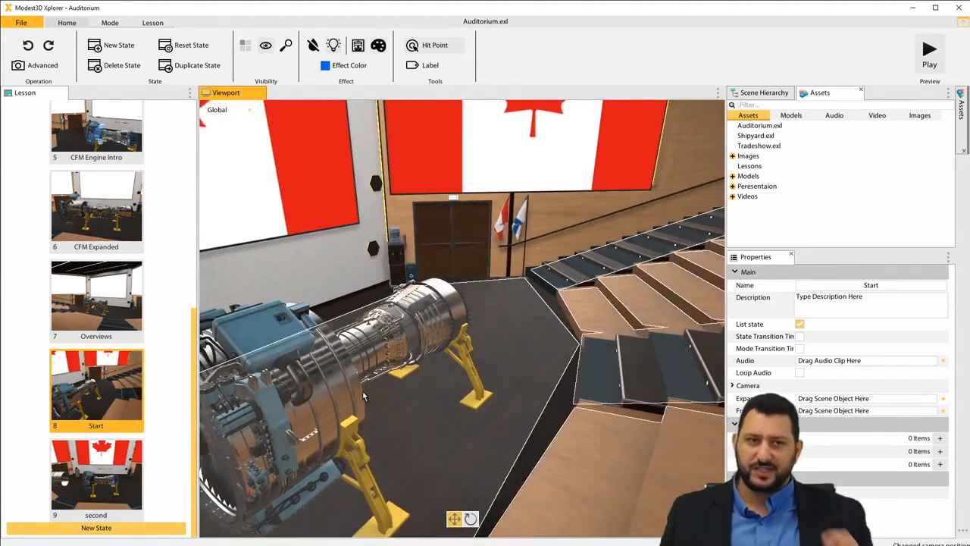
{"action": "scroll", "coordinate": [381, 444], "scroll_direction": "down", "scroll_amount": 5}
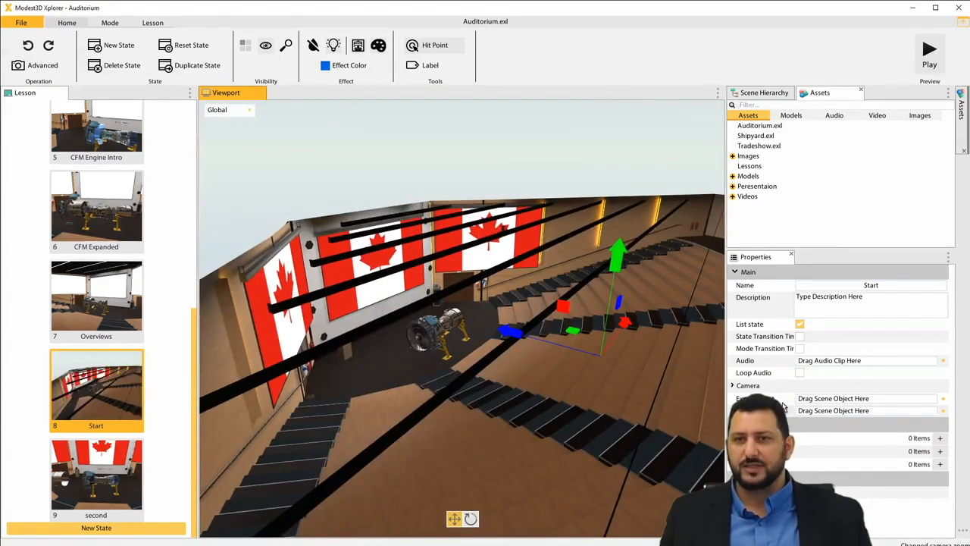
{"action": "left_click", "coordinate": [799, 491]}
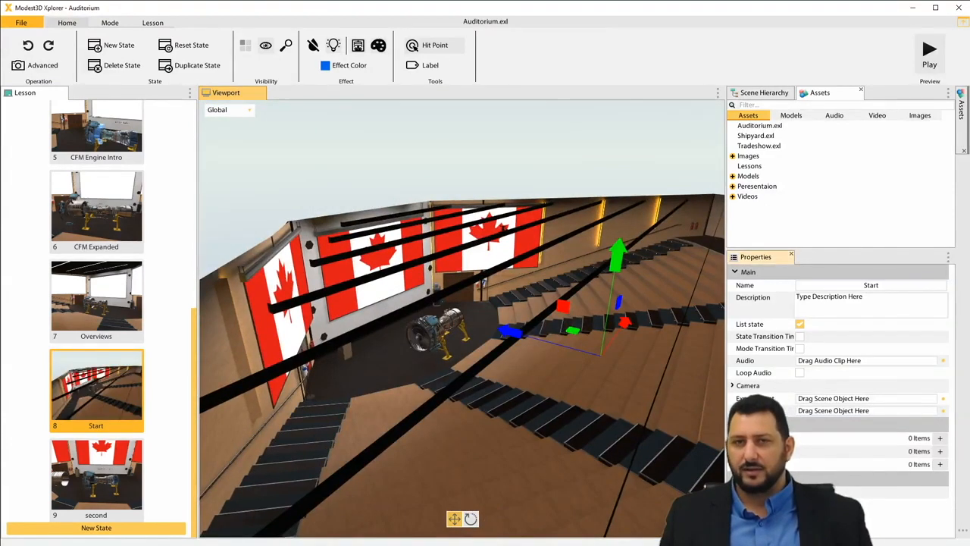
{"action": "right_click_drag", "start_coordinate": [596, 365], "coordinate": [525, 371]}
{"action": "key", "text": "w"}
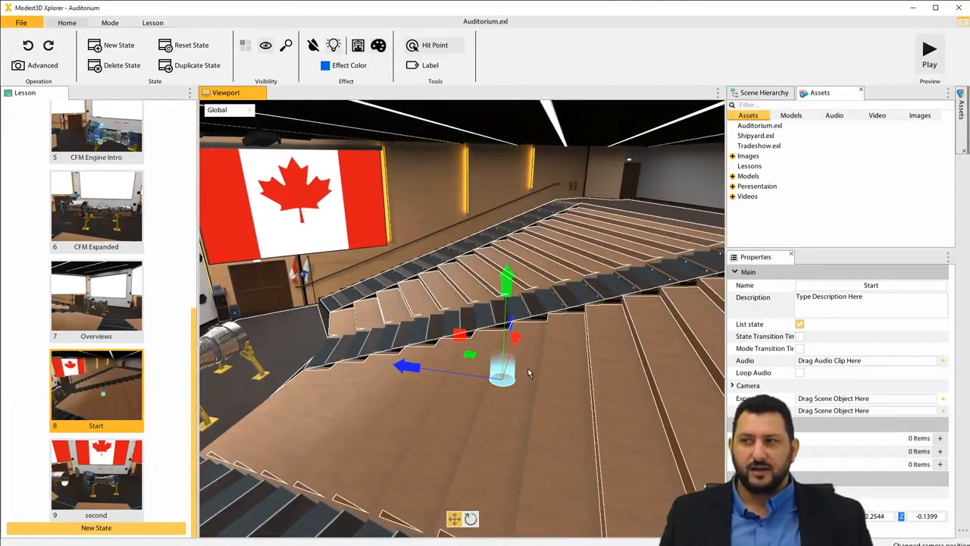
{"action": "left_click_drag", "start_coordinate": [468, 355], "coordinate": [395, 251]}
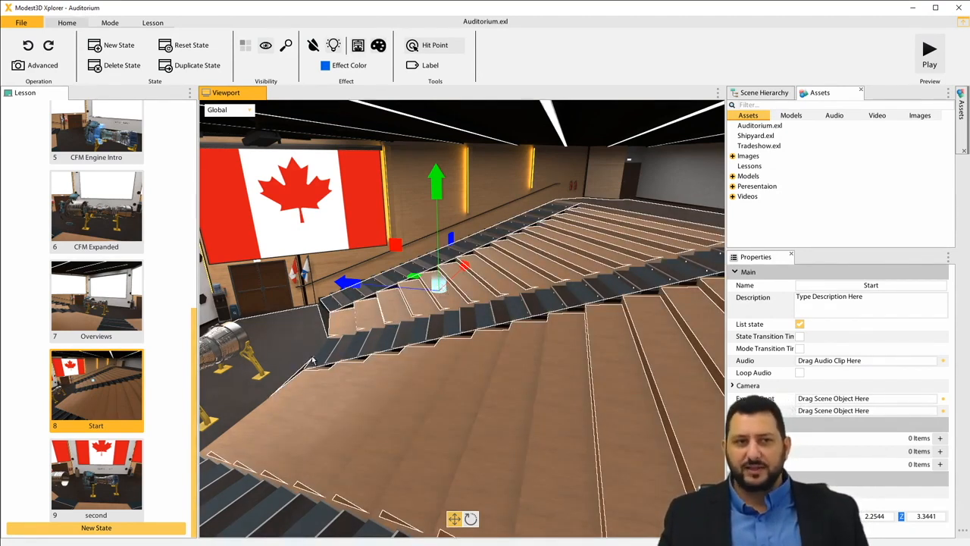
Enable the VR position for the second state and raise its marker above the seating to about Y 2.35
{"action": "left_click", "coordinate": [129, 466]}
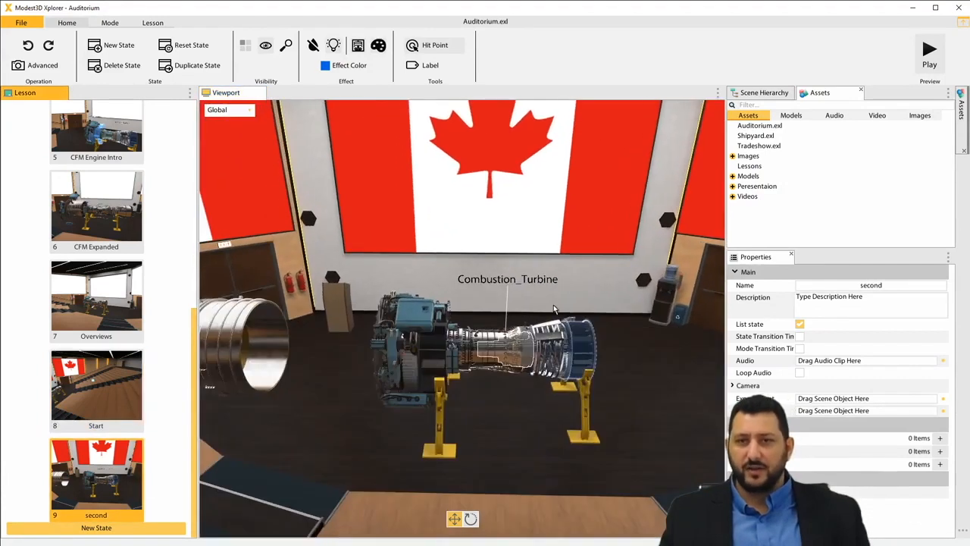
{"action": "left_click", "coordinate": [799, 504]}
{"action": "right_click_drag", "start_coordinate": [531, 372], "coordinate": [962, 402]}
{"action": "right_click_drag", "start_coordinate": [773, 402], "coordinate": [610, 382]}
{"action": "left_click", "coordinate": [610, 382]}
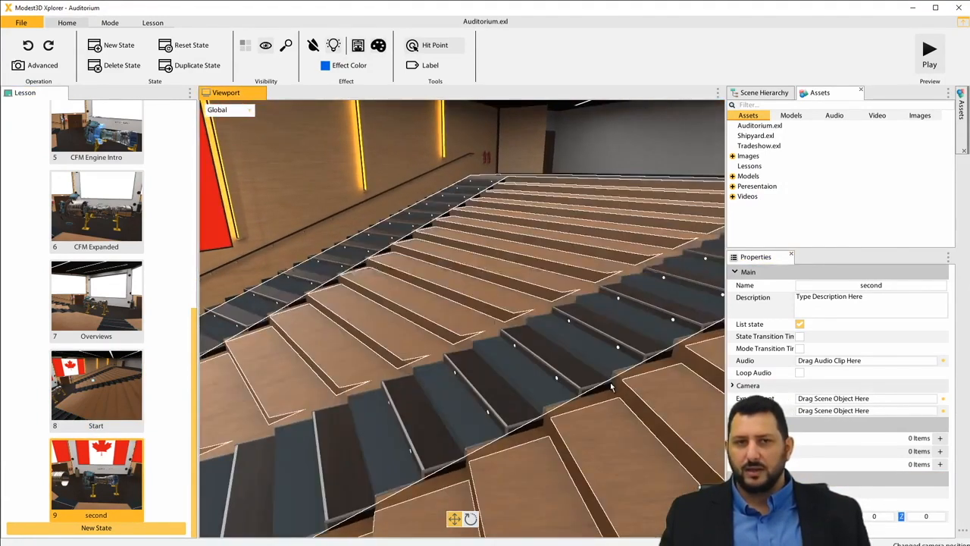
{"action": "scroll", "coordinate": [610, 382], "scroll_direction": "down", "scroll_amount": 10}
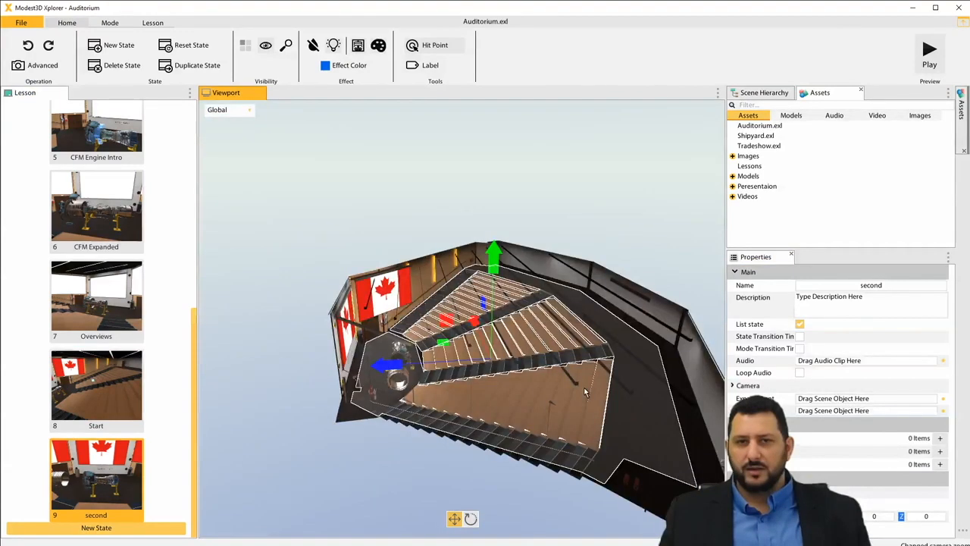
{"action": "scroll", "coordinate": [585, 392], "scroll_direction": "up", "scroll_amount": 5}
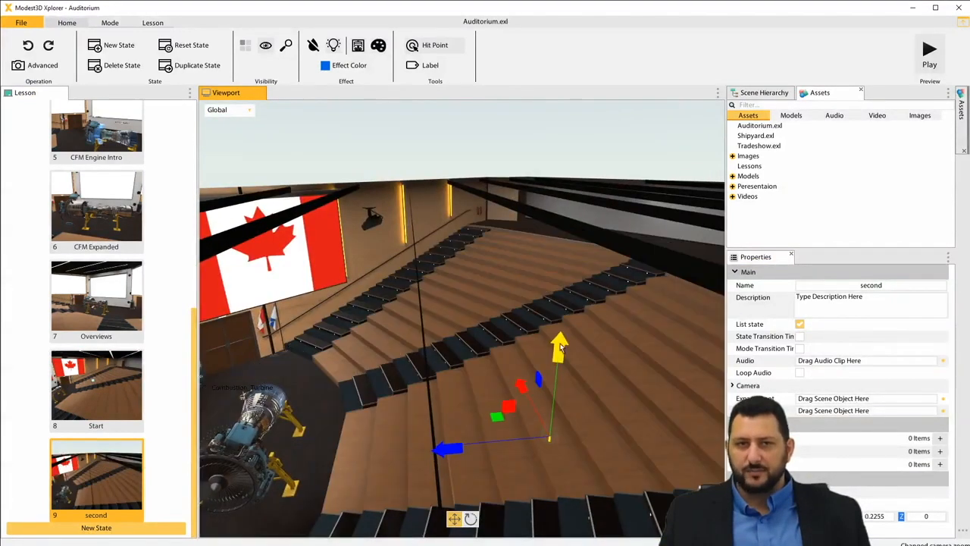
{"action": "left_click_drag", "start_coordinate": [561, 347], "coordinate": [569, 286]}
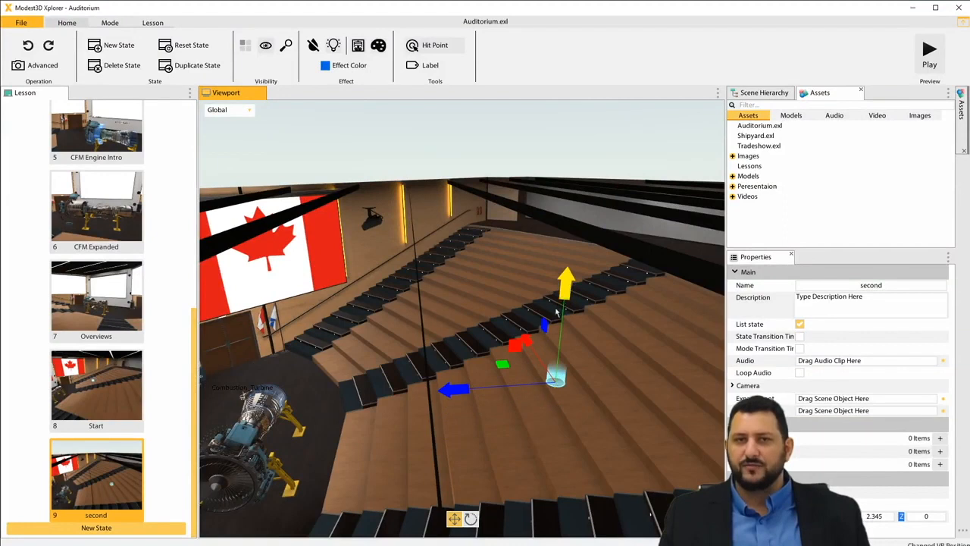
Move the second state's VR marker to the foot of the stairs near the engine, at about Y 0.45, Z 7.32
{"action": "left_click_drag", "start_coordinate": [547, 323], "coordinate": [215, 481]}
{"action": "right_click_drag", "start_coordinate": [303, 470], "coordinate": [384, 370]}
{"action": "left_click_drag", "start_coordinate": [426, 224], "coordinate": [449, 309]}
{"action": "right_click_drag", "start_coordinate": [509, 286], "coordinate": [340, 390]}
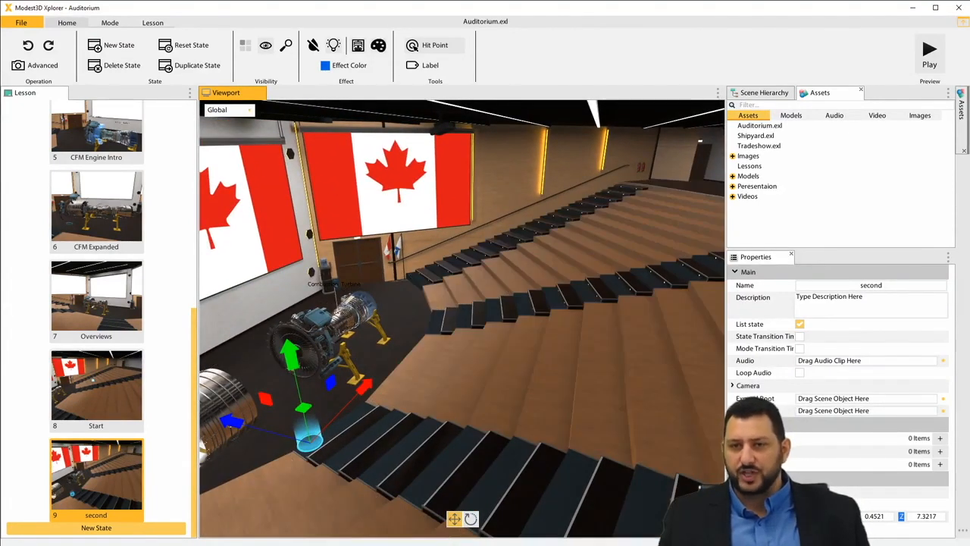
Enable the VR rotation for the second state and inspect its direction marker beside the engine
{"action": "left_click", "coordinate": [799, 528]}
{"action": "scroll", "coordinate": [265, 446], "scroll_direction": "up", "scroll_amount": 3}
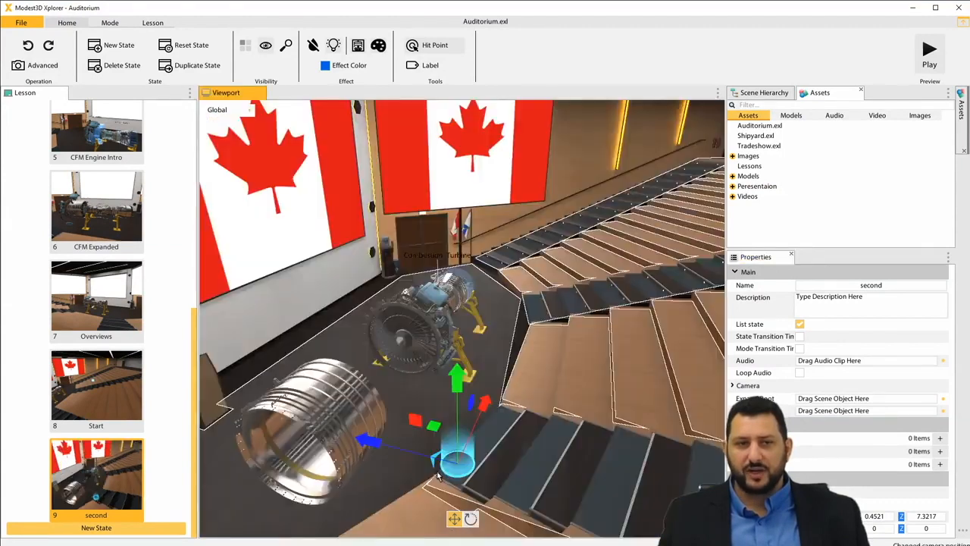
{"action": "scroll", "coordinate": [438, 474], "scroll_direction": "up", "scroll_amount": 4}
{"action": "middle_click_drag", "start_coordinate": [446, 439], "coordinate": [462, 427]}
{"action": "scroll", "coordinate": [466, 425], "scroll_direction": "down", "scroll_amount": 3}
{"action": "scroll", "coordinate": [465, 428], "scroll_direction": "down", "scroll_amount": 4}
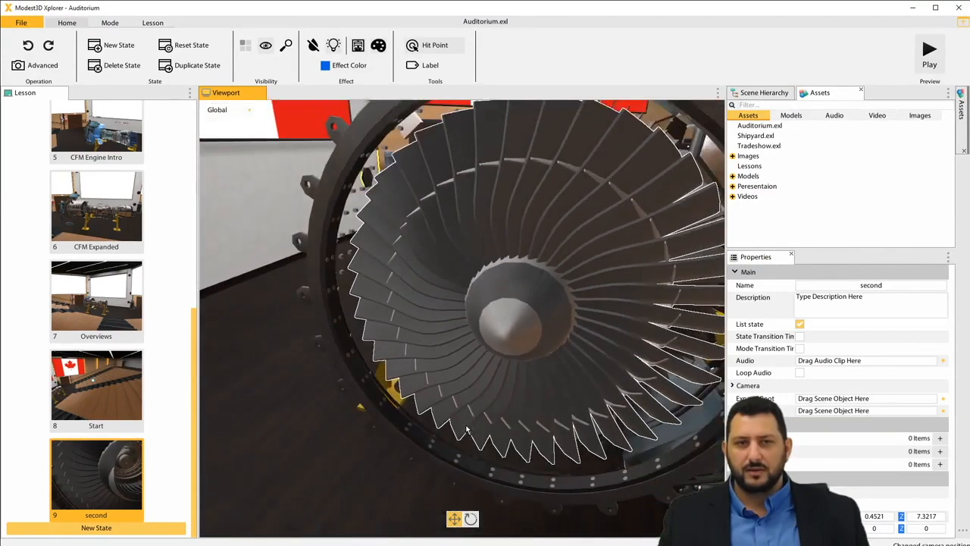
{"action": "middle_click_drag", "start_coordinate": [466, 427], "coordinate": [486, 423]}
{"action": "scroll", "coordinate": [485, 422], "scroll_direction": "down", "scroll_amount": 3}
{"action": "scroll", "coordinate": [486, 423], "scroll_direction": "down", "scroll_amount": 2}
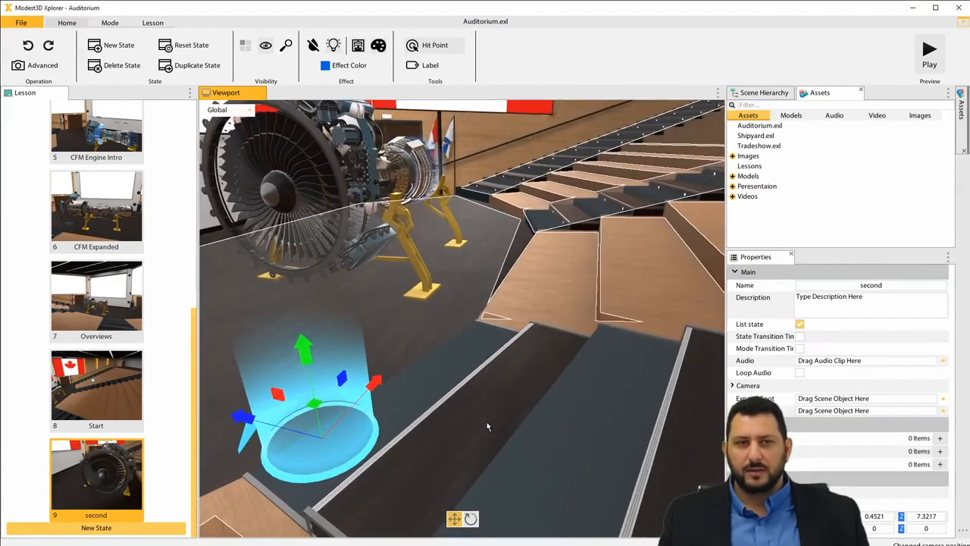
{"action": "right_click", "coordinate": [489, 424]}
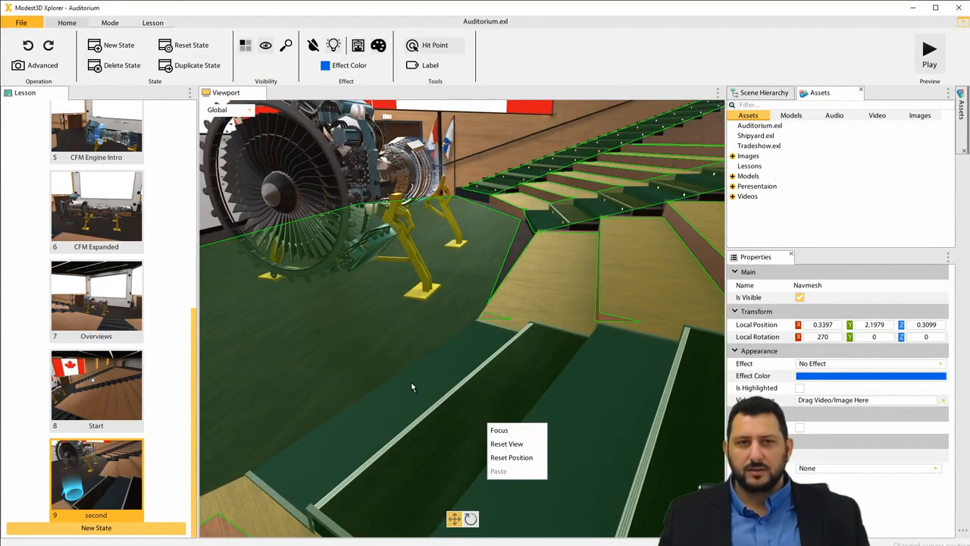
{"action": "left_click", "coordinate": [441, 394]}
{"action": "left_click", "coordinate": [465, 174]}
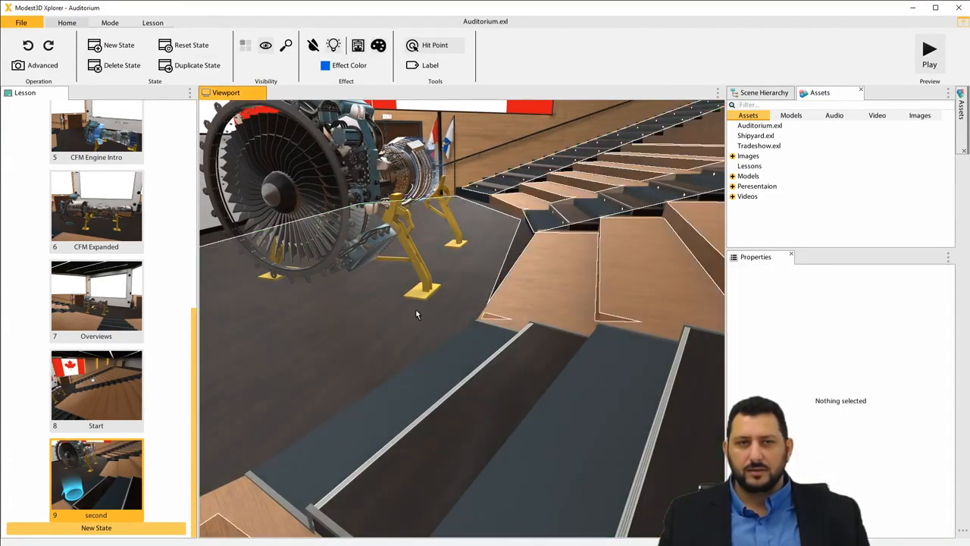
Select the second state and rotate its VR marker about the vertical axis so its arrow faces the engine
{"action": "middle_click_drag", "start_coordinate": [413, 311], "coordinate": [435, 314]}
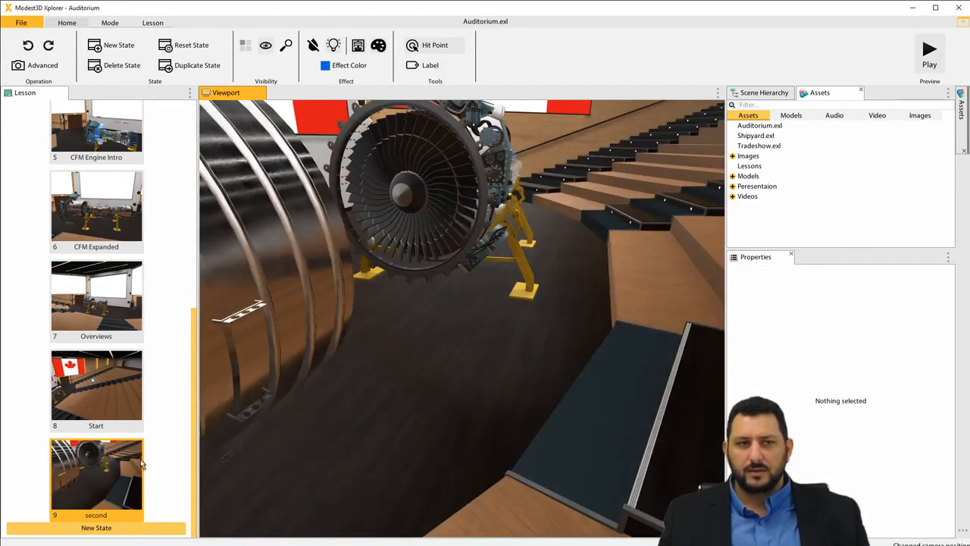
{"action": "left_click", "coordinate": [133, 467]}
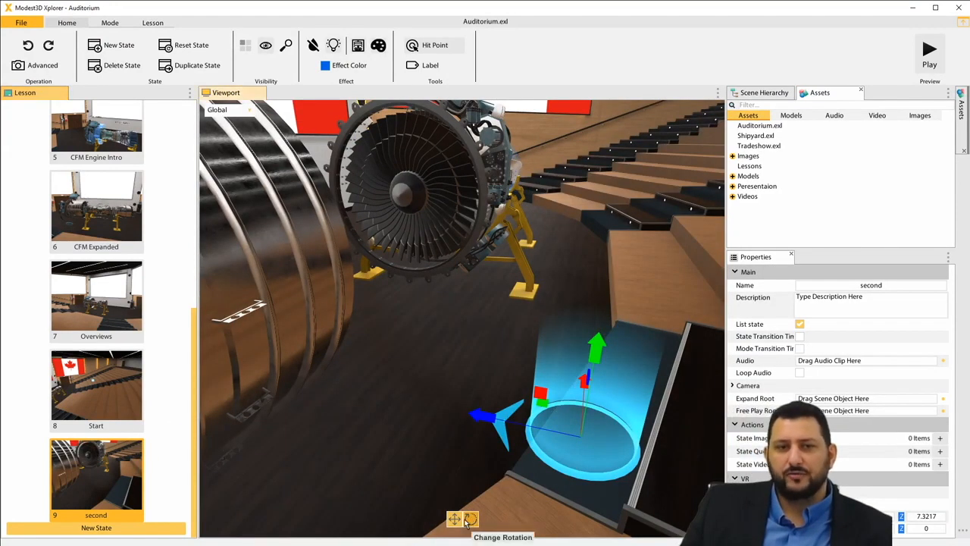
{"action": "left_click", "coordinate": [468, 520]}
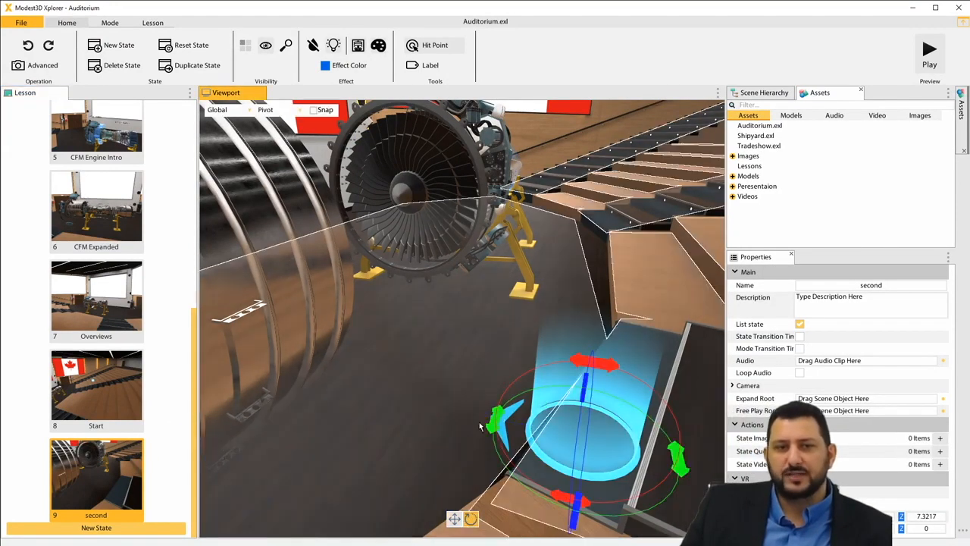
{"action": "left_click_drag", "start_coordinate": [499, 376], "coordinate": [501, 372]}
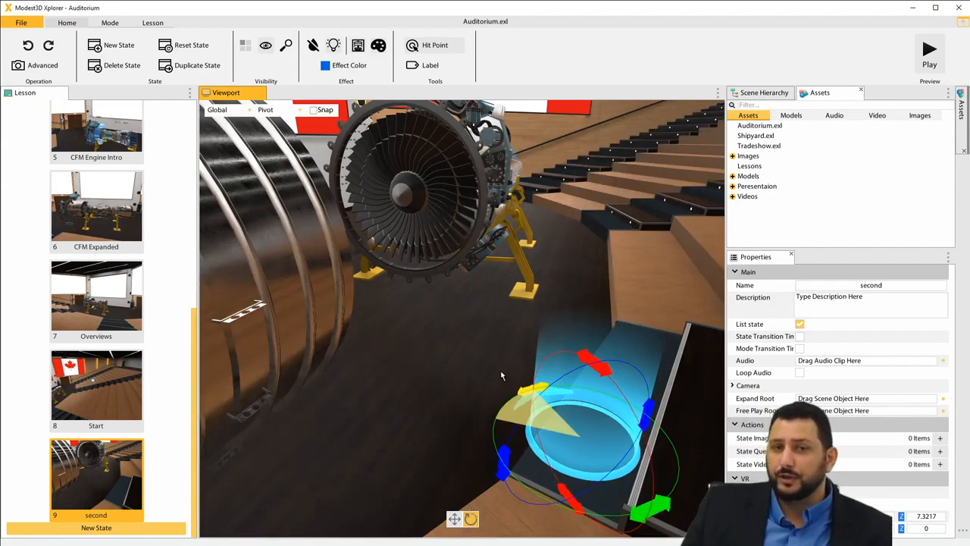
{"action": "left_click_drag", "start_coordinate": [500, 374], "coordinate": [501, 374]}
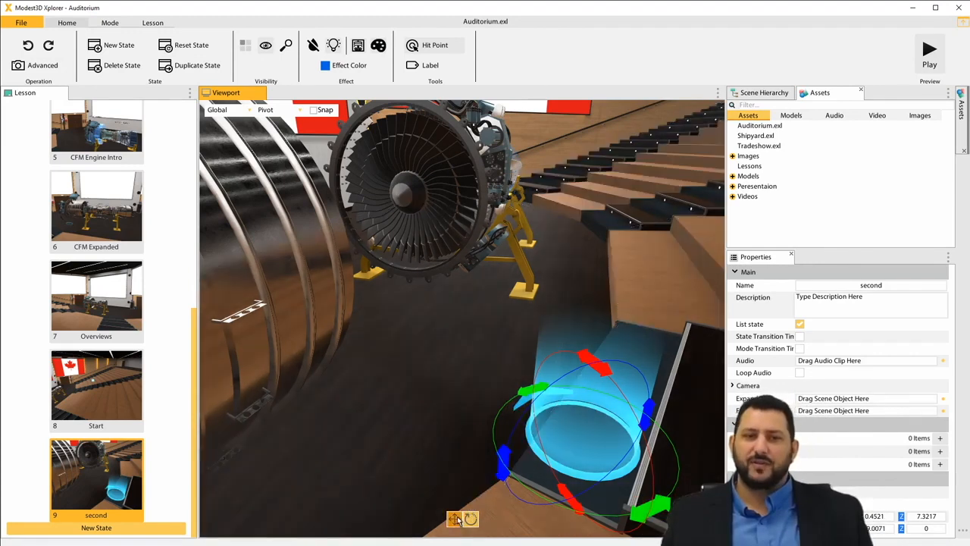
{"action": "left_click", "coordinate": [455, 518]}
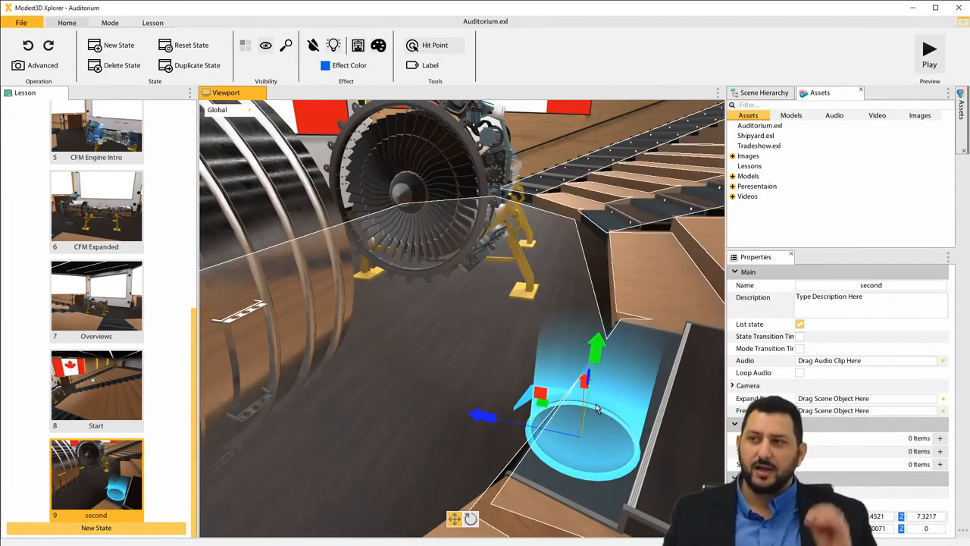
Move the Start state's VR marker down to the auditorium floor beside the engine, at about Y 0.64, Z 8.07
{"action": "right_click_drag", "start_coordinate": [596, 406], "coordinate": [529, 422]}
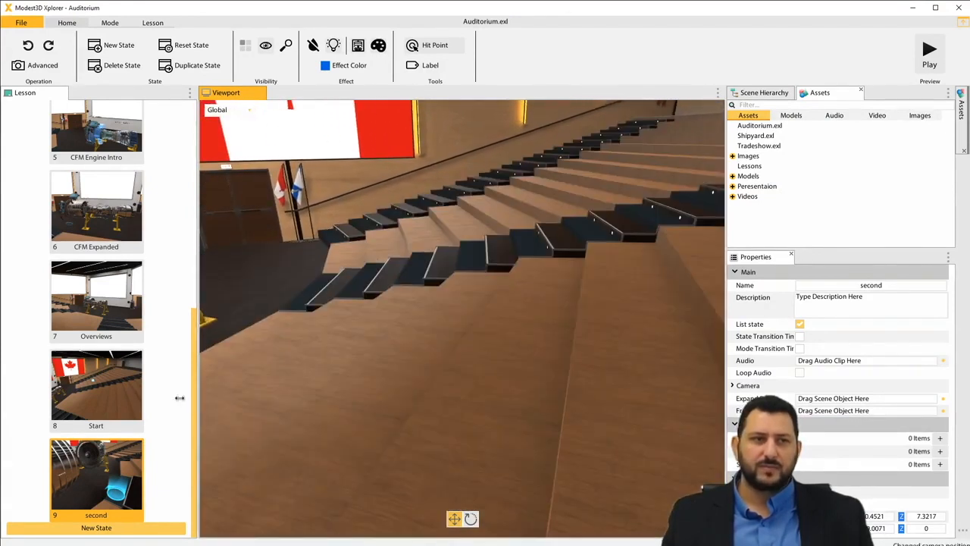
{"action": "left_click", "coordinate": [106, 385]}
{"action": "left_click_drag", "start_coordinate": [430, 283], "coordinate": [272, 300]}
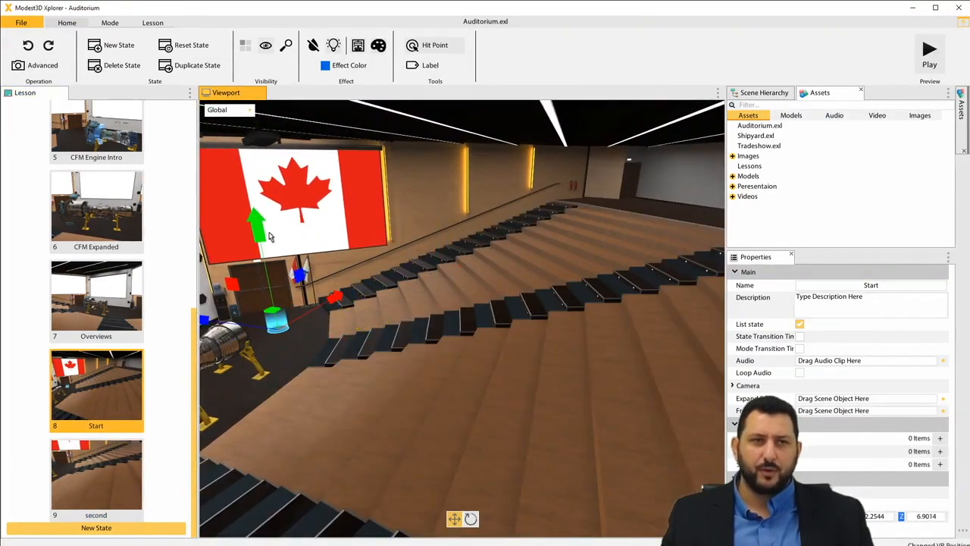
{"action": "left_click_drag", "start_coordinate": [261, 241], "coordinate": [280, 294]}
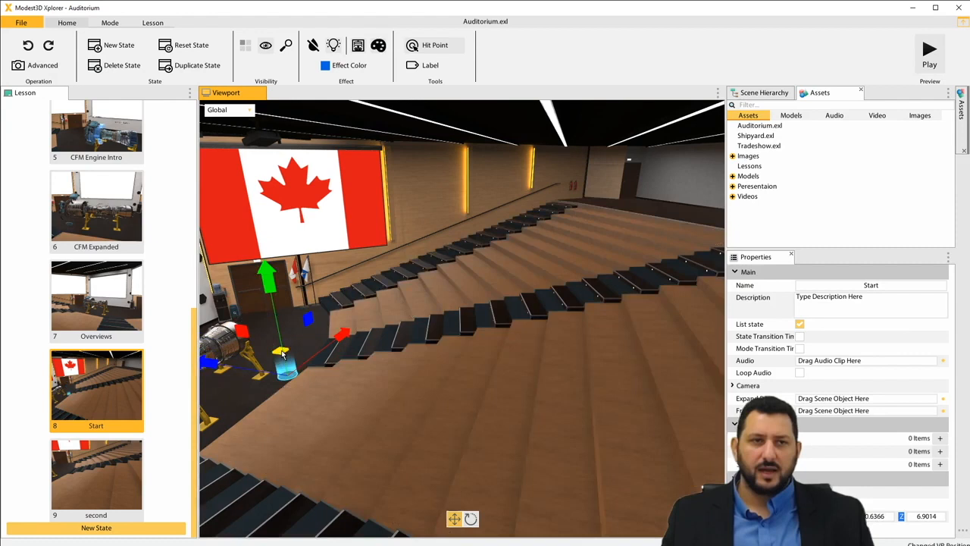
{"action": "left_click", "coordinate": [119, 382]}
Reframe the second state's camera on the engine and its Combustion_Turbine label, checking it against the Start state
{"action": "left_click", "coordinate": [126, 453]}
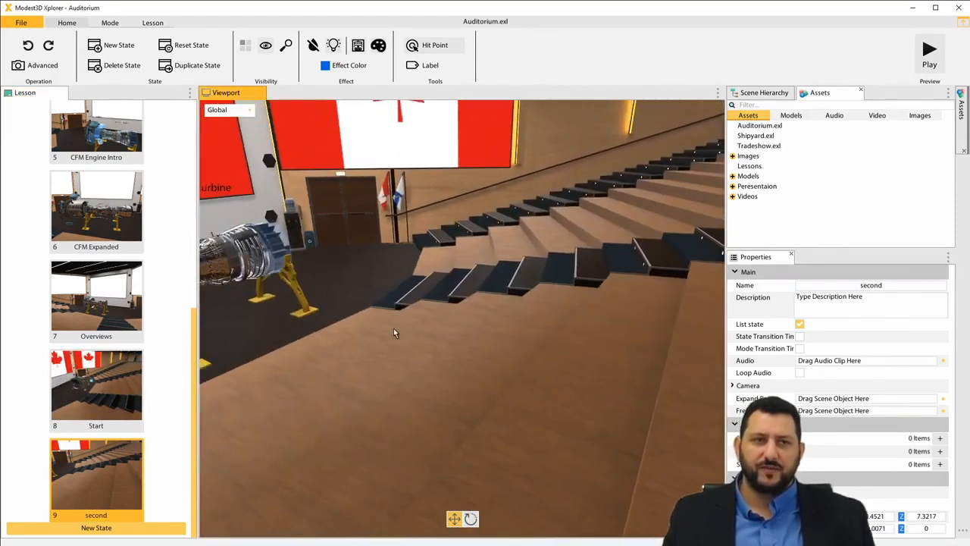
{"action": "right_click_drag", "start_coordinate": [393, 328], "coordinate": [204, 335]}
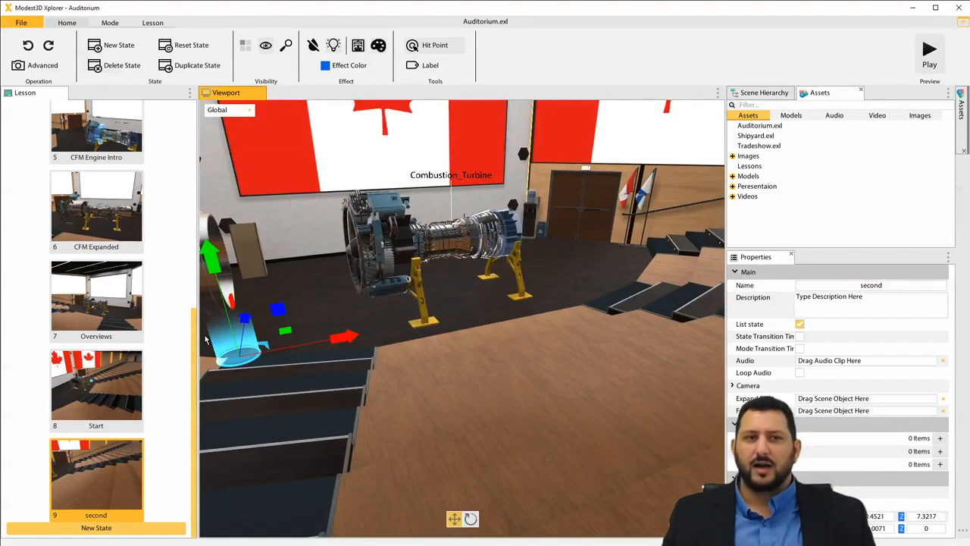
{"action": "left_click", "coordinate": [92, 390]}
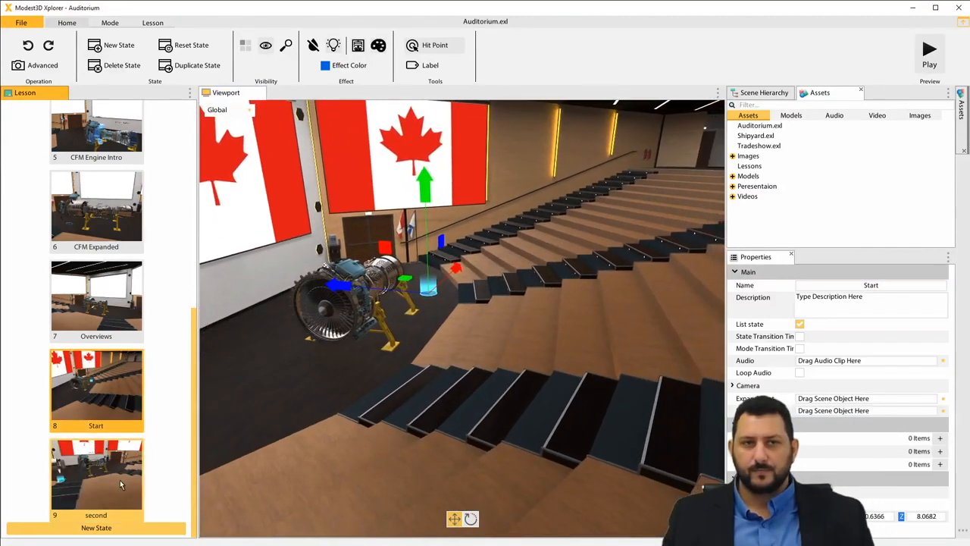
{"action": "left_click", "coordinate": [123, 485]}
{"action": "middle_click_drag", "start_coordinate": [404, 330], "coordinate": [347, 371]}
{"action": "scroll", "coordinate": [347, 371], "scroll_direction": "up", "scroll_amount": 2}
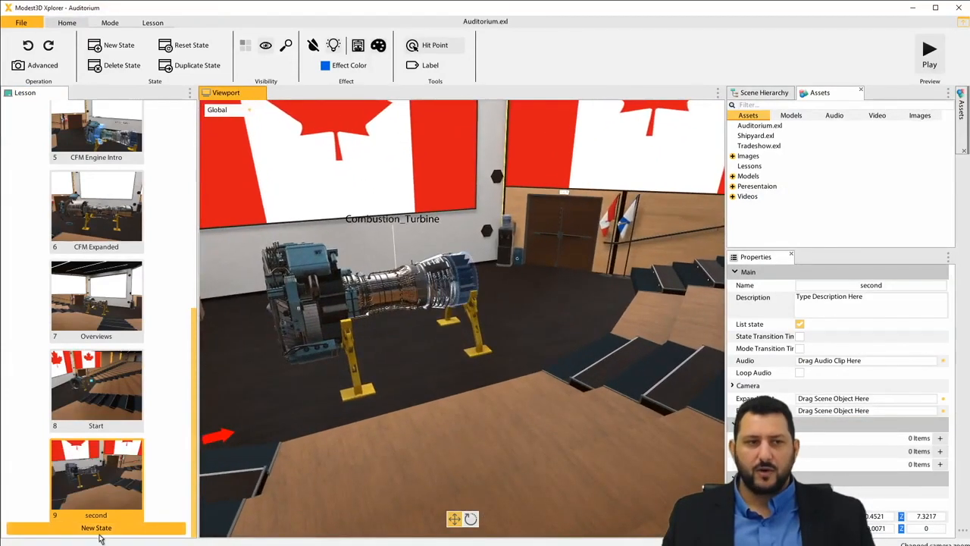
{"action": "left_click", "coordinate": [110, 484]}
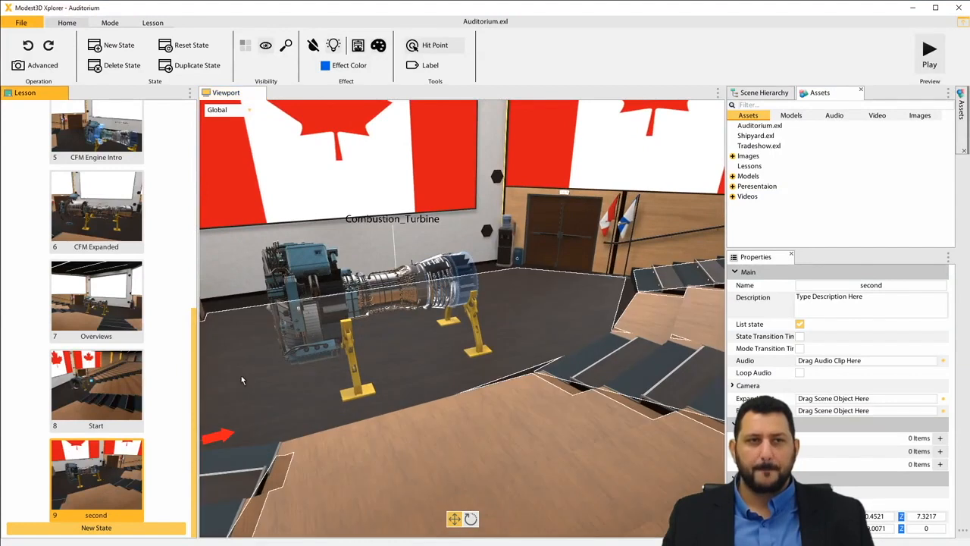
Create a new state named xray and bring its camera close to the engine's combustion section
{"action": "left_click", "coordinate": [128, 530]}
{"action": "type", "text": "xray"}
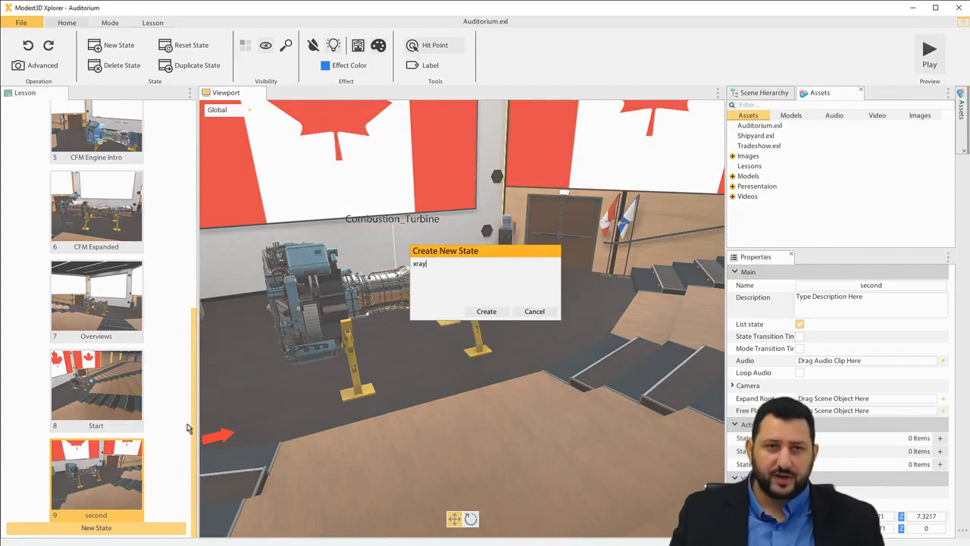
{"action": "left_click", "coordinate": [479, 313]}
{"action": "key", "text": "w"}
{"action": "right_click_drag", "start_coordinate": [541, 348], "coordinate": [730, 372]}
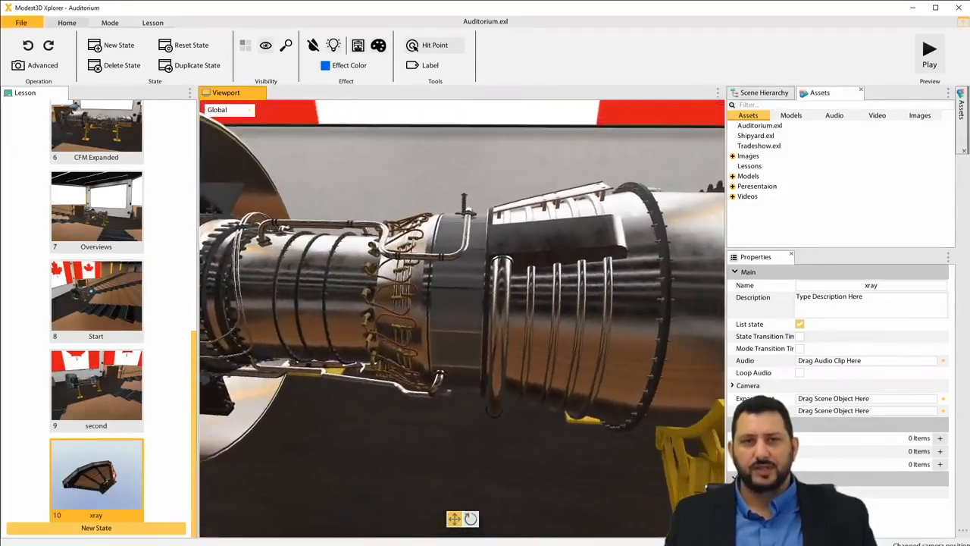
Apply the X-ray effect to the engine's nozzle, core and fan casing shells, and reframe the xray state's camera closer to the engine
{"action": "key", "text": "s"}
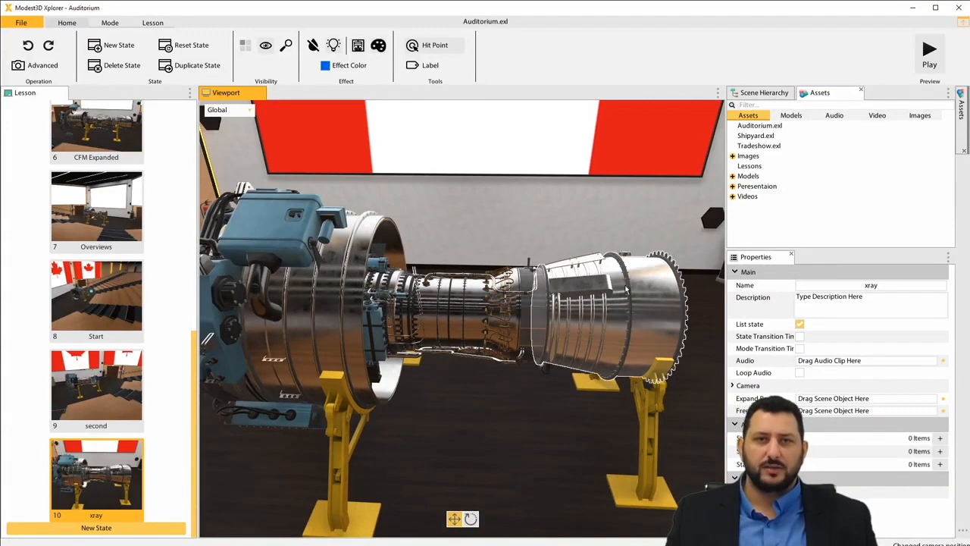
{"action": "left_click", "coordinate": [656, 284]}
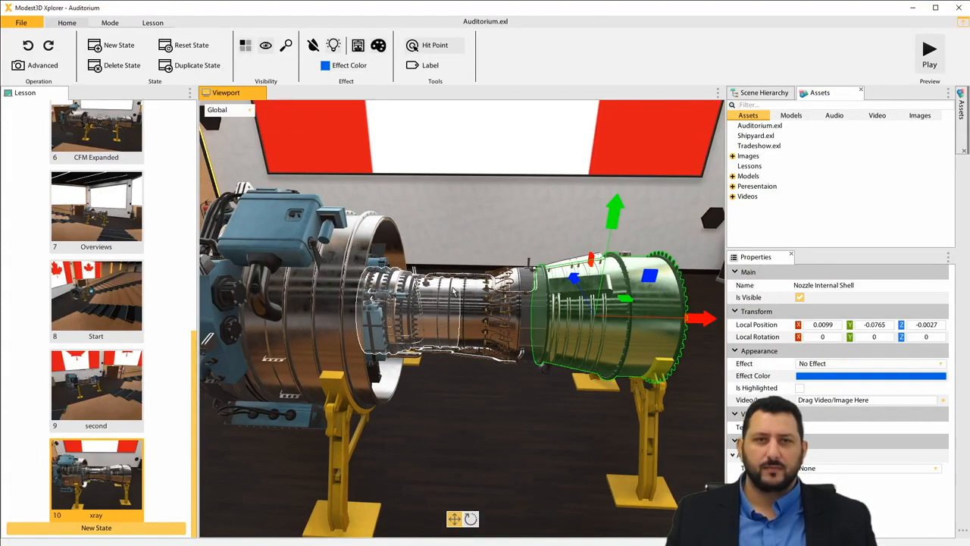
{"action": "left_click", "coordinate": [459, 291], "text": "ctrl"}
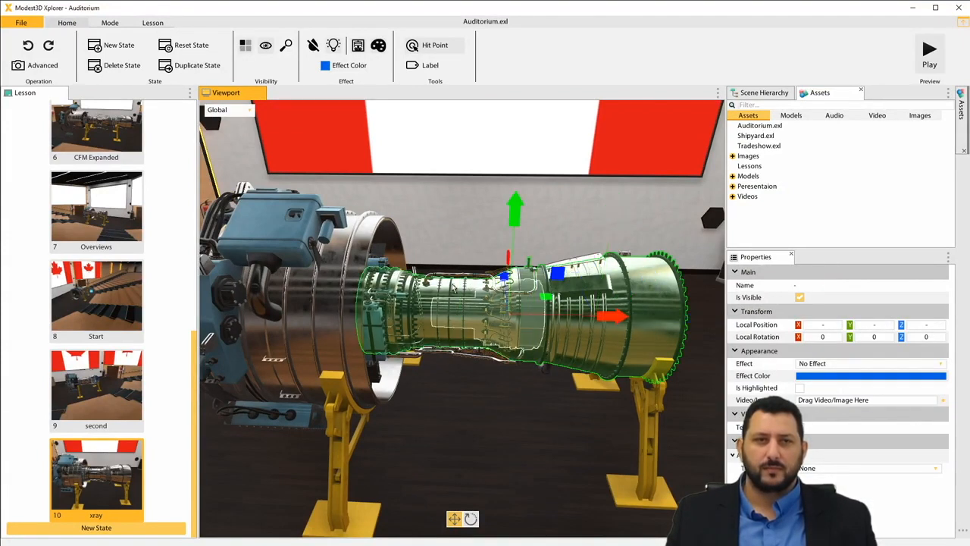
{"action": "left_click", "coordinate": [349, 305], "text": "ctrl"}
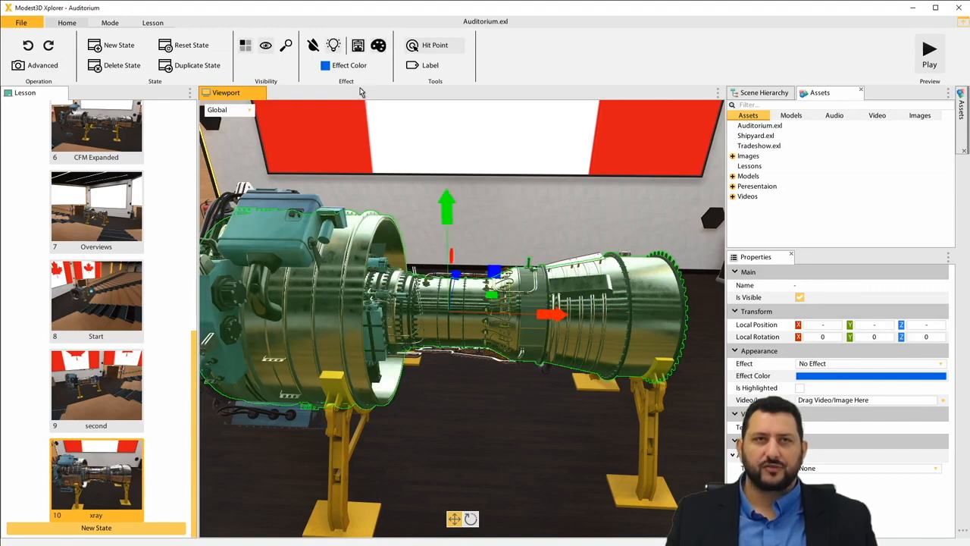
{"action": "left_click", "coordinate": [358, 46]}
{"action": "left_click", "coordinate": [484, 198]}
{"action": "mouse_move", "coordinate": [484, 198]}
{"action": "right_mouse_down"}
{"action": "mouse_move", "coordinate": [555, 200]}
{"action": "mouse_move", "coordinate": [491, 191]}
{"action": "right_mouse_up"}
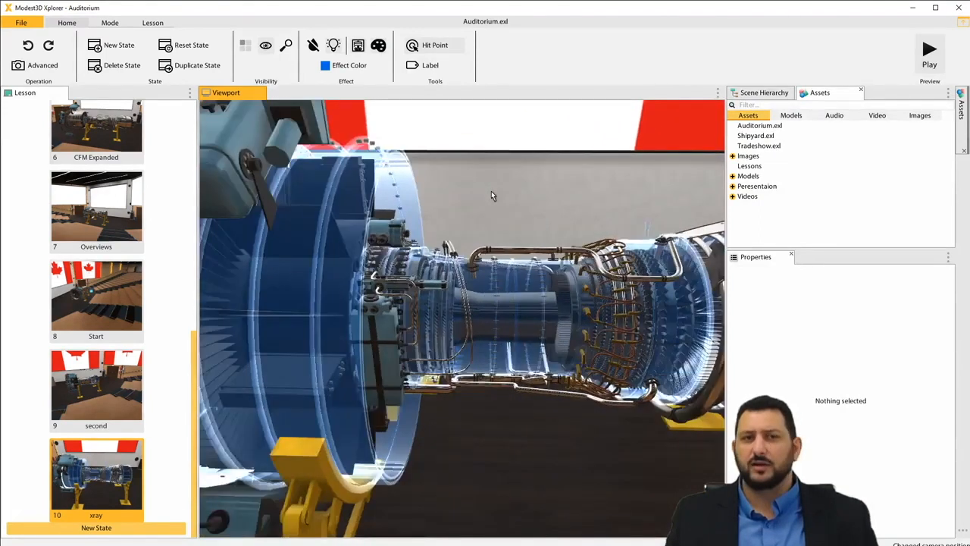
{"action": "mouse_move", "coordinate": [440, 183]}
{"action": "middle_mouse_down"}
{"action": "mouse_move", "coordinate": [392, 188]}
{"action": "mouse_move", "coordinate": [431, 193]}
{"action": "middle_mouse_up"}
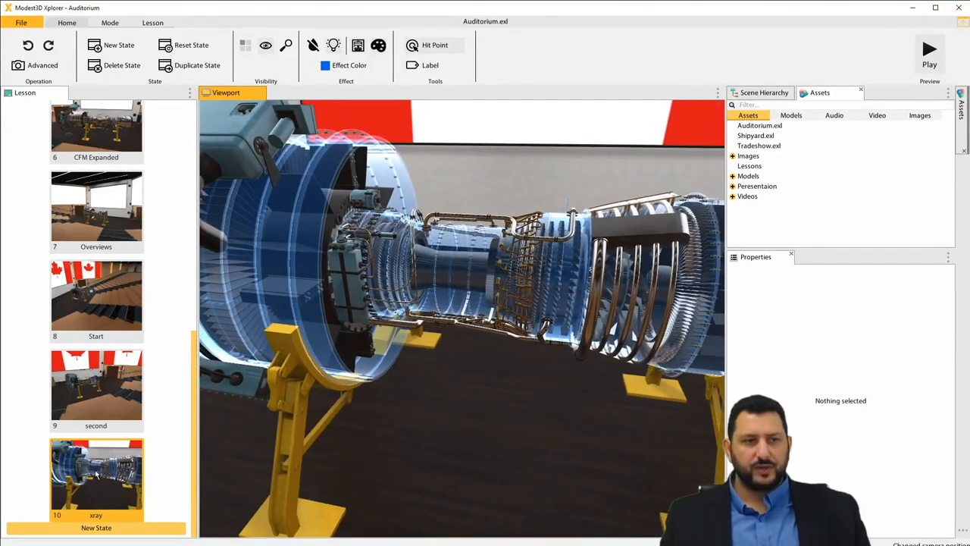
Create a new state named xpand and bring up its mode settings
{"action": "left_click", "coordinate": [129, 527]}
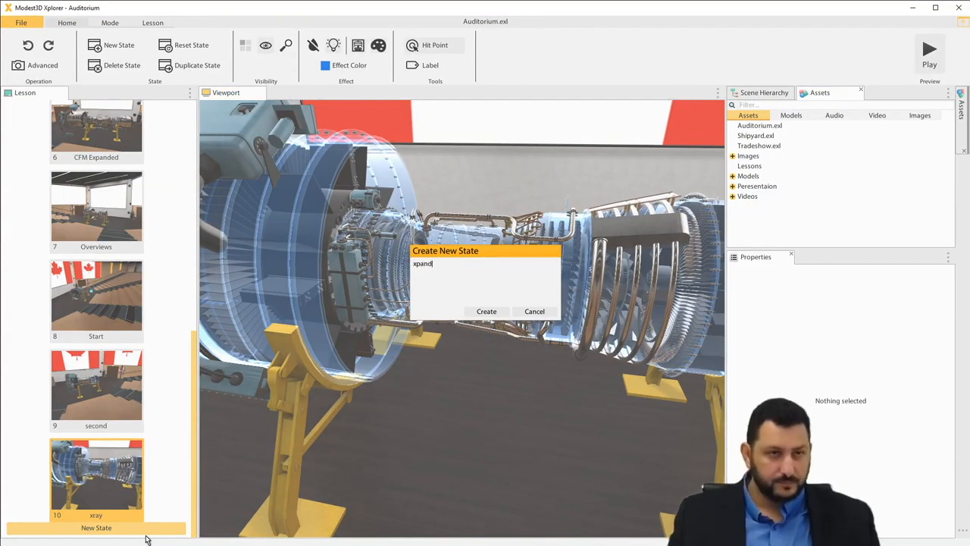
{"action": "left_click", "coordinate": [486, 311]}
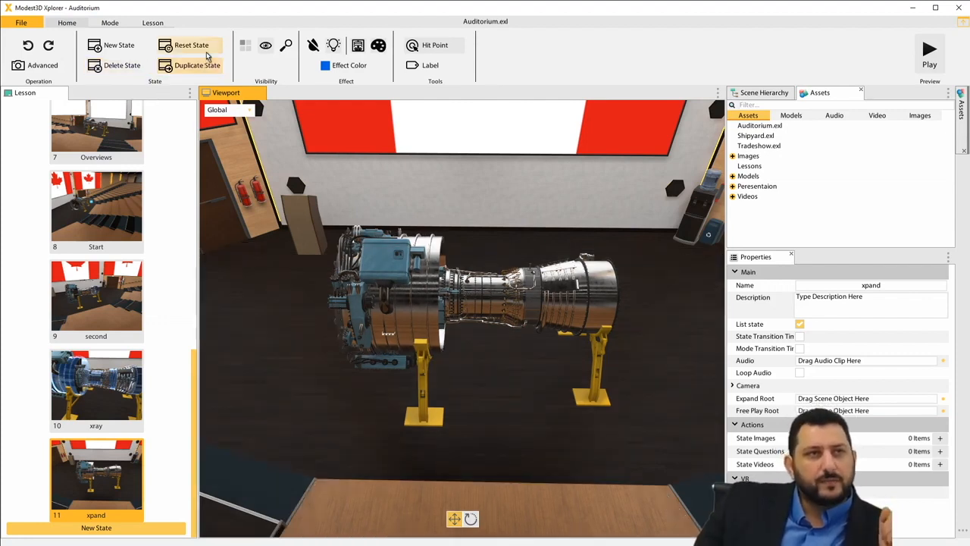
{"action": "left_click", "coordinate": [104, 23]}
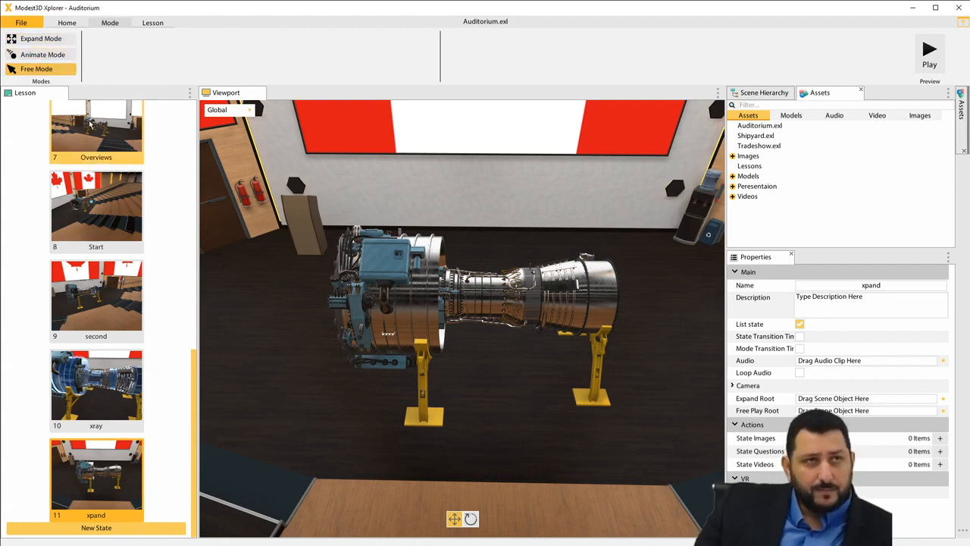
Switch the xpand state to Animate Mode and examine its animation, playback and speed options
{"action": "left_click", "coordinate": [39, 58]}
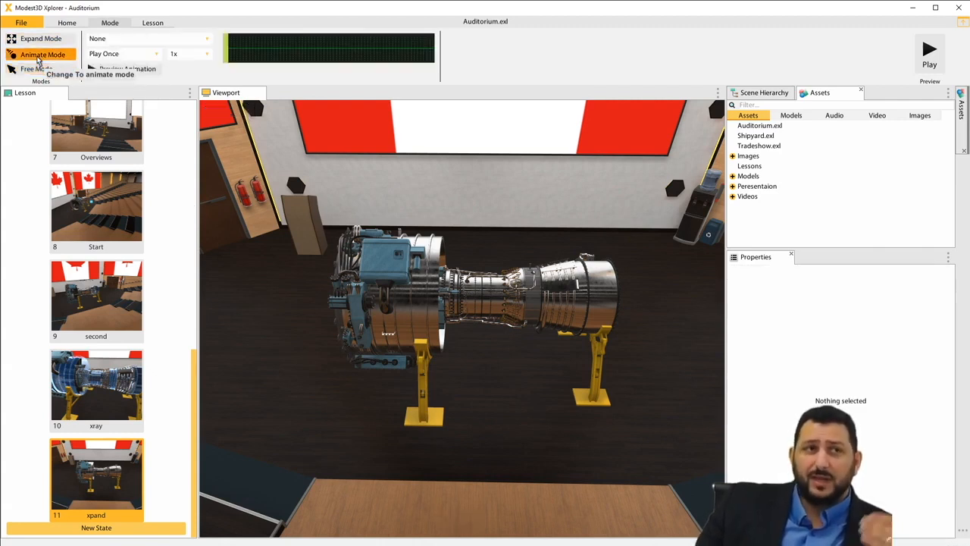
{"action": "left_click", "coordinate": [137, 42]}
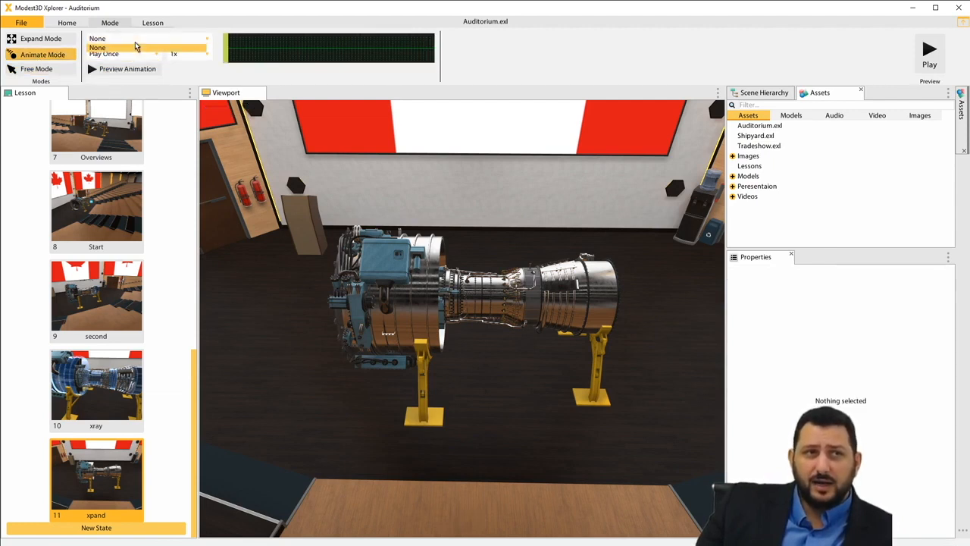
{"action": "left_click", "coordinate": [131, 42]}
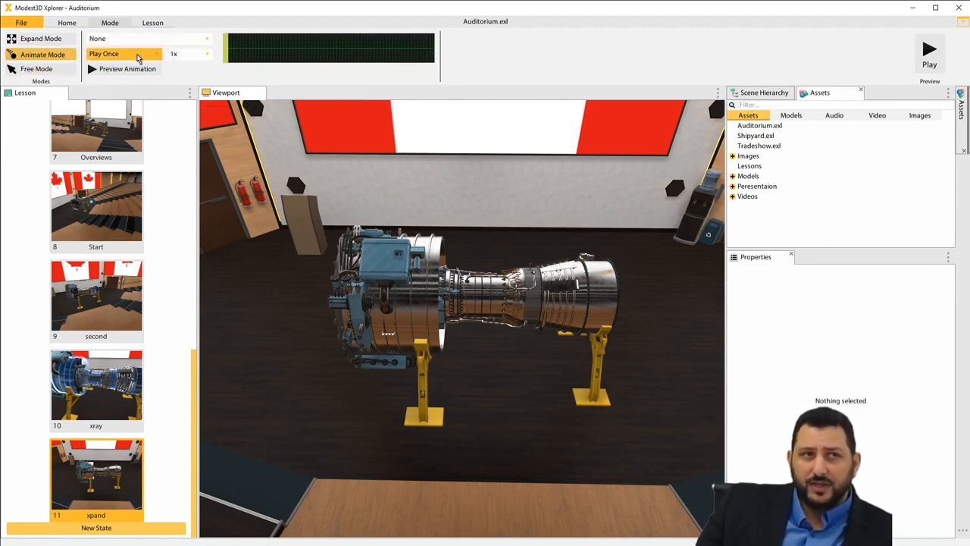
{"action": "left_click", "coordinate": [141, 55]}
{"action": "left_click", "coordinate": [184, 55]}
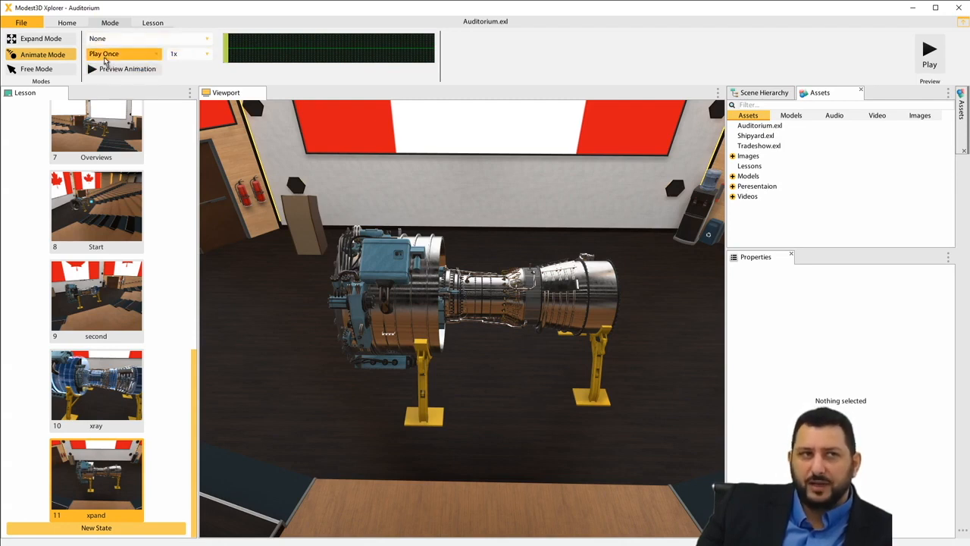
Set the xpand state to Expand Mode and hide the Engine_Stand object under Interactive > CFM_56
{"action": "left_click", "coordinate": [61, 41]}
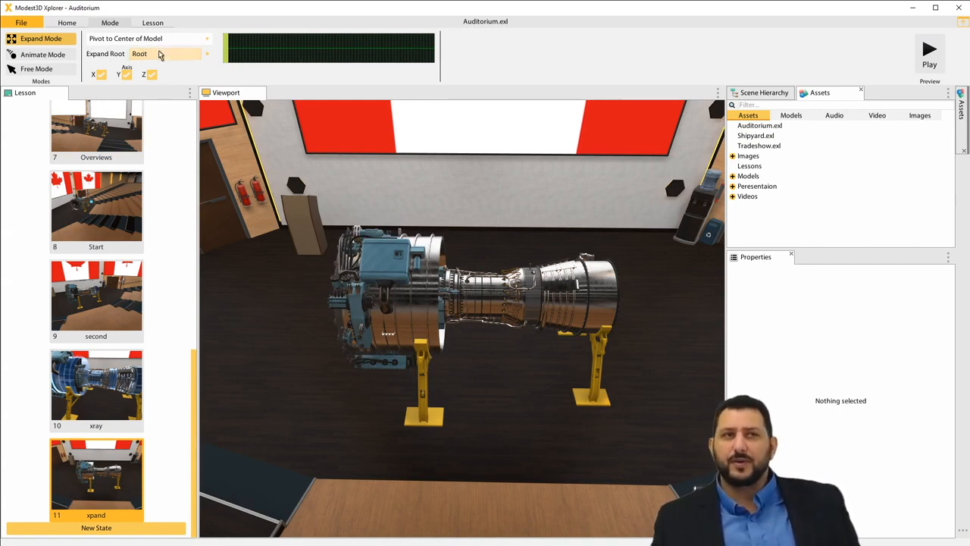
{"action": "left_click", "coordinate": [785, 94]}
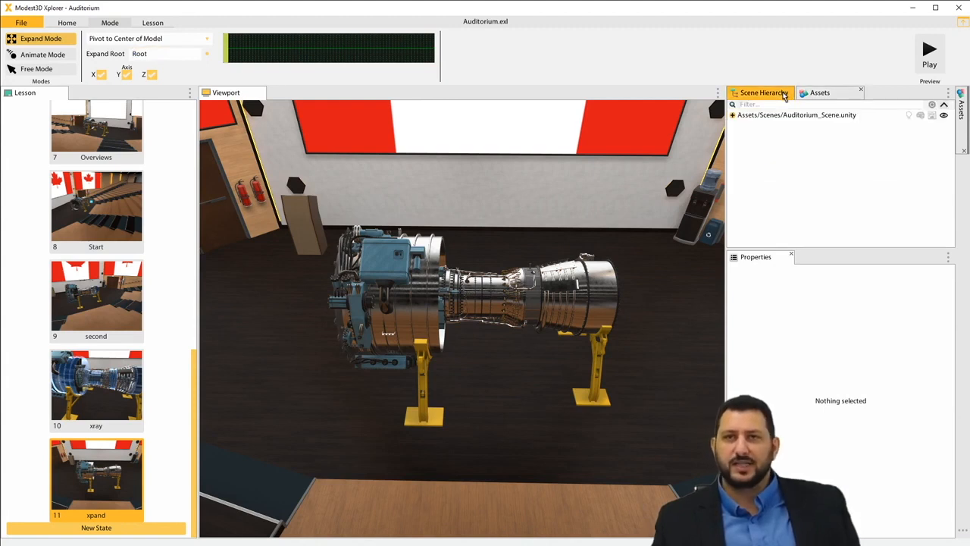
{"action": "left_click", "coordinate": [732, 115]}
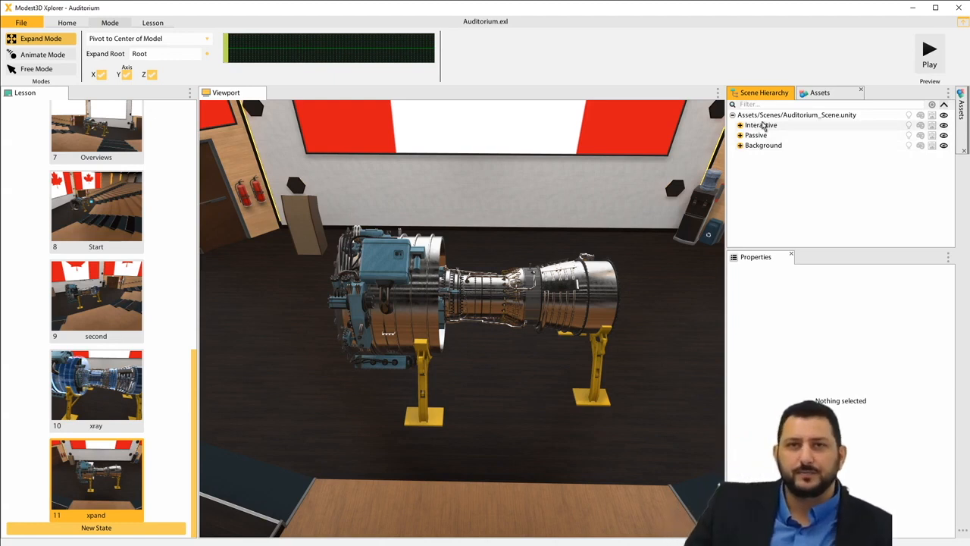
{"action": "left_click", "coordinate": [740, 126]}
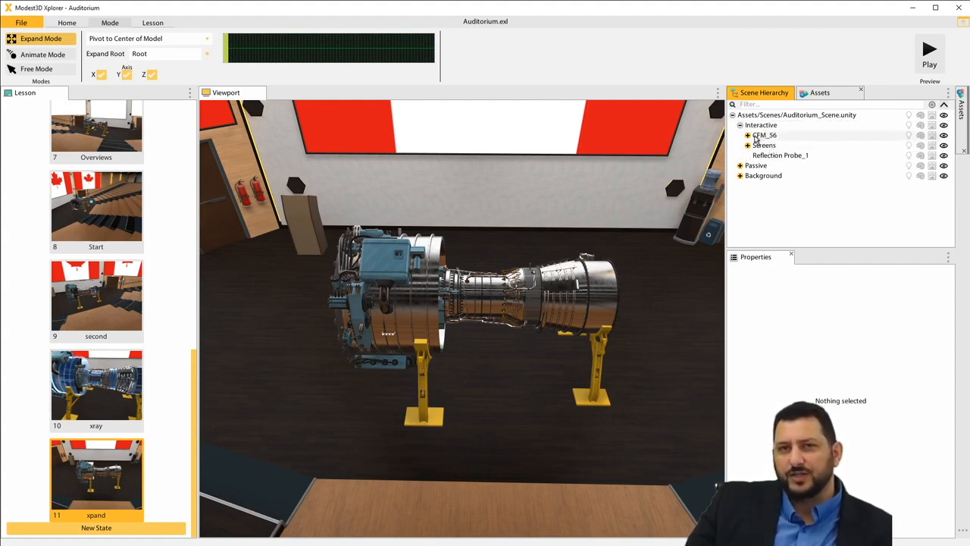
{"action": "left_click", "coordinate": [747, 135]}
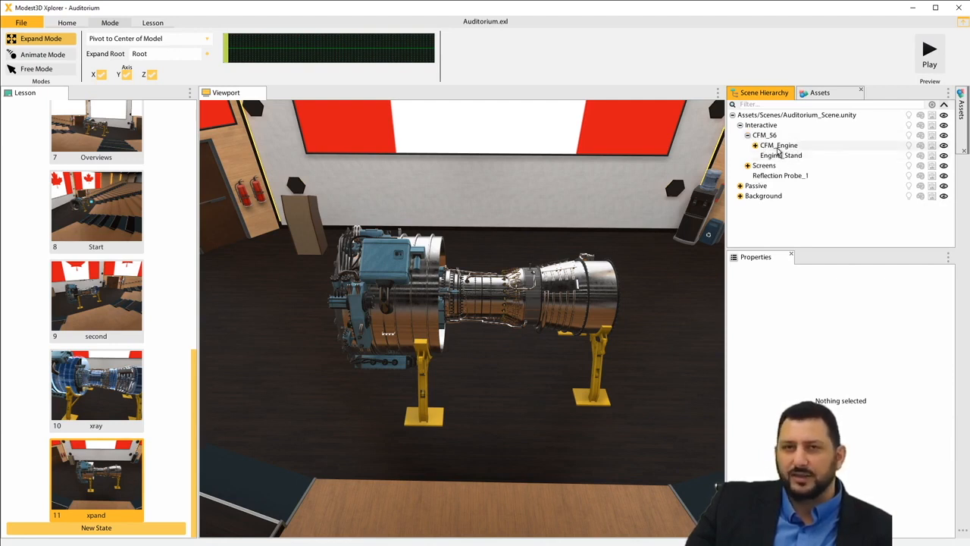
{"action": "left_click", "coordinate": [779, 155]}
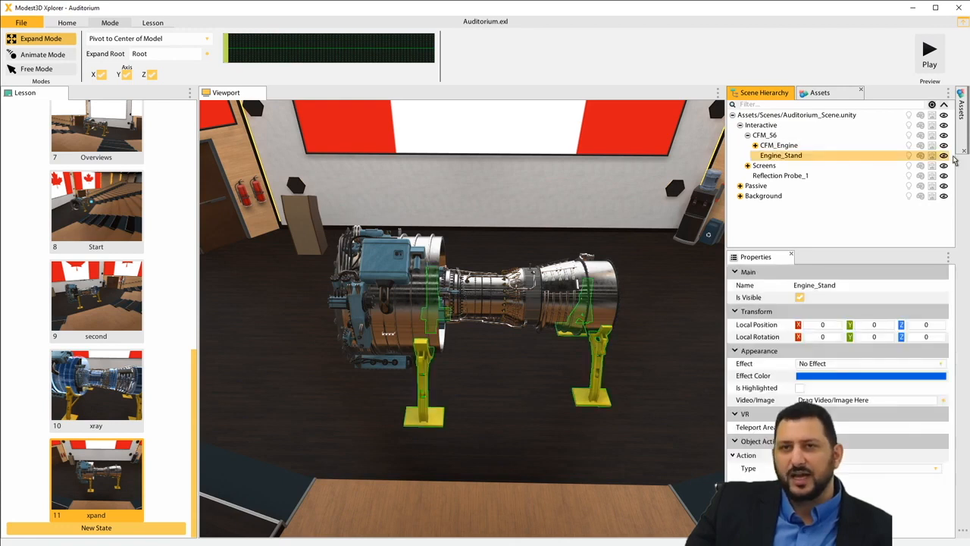
{"action": "left_click", "coordinate": [67, 23]}
{"action": "left_click", "coordinate": [266, 46]}
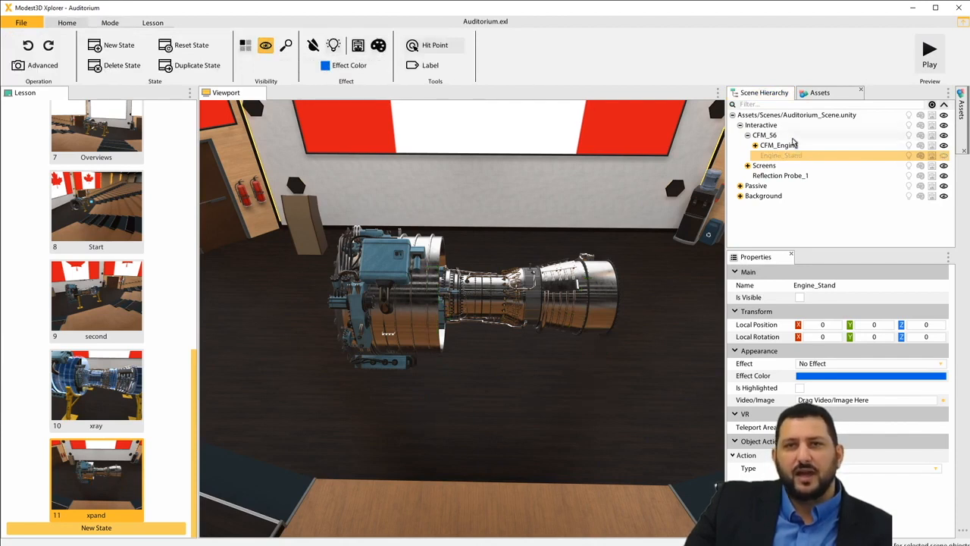
Assign CFM_Engine as the Expand Root of the xpand state and expand its parts slightly
{"action": "left_click", "coordinate": [110, 22]}
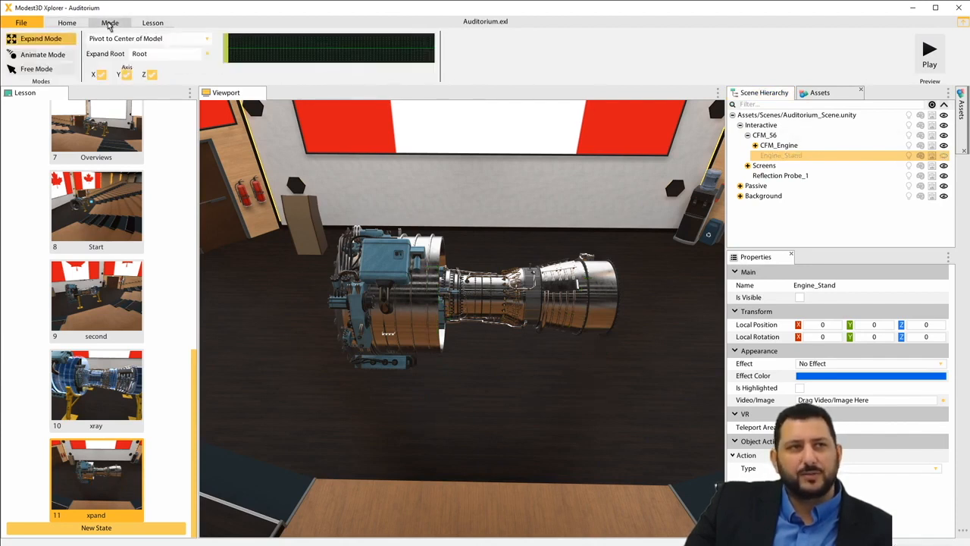
{"action": "left_click", "coordinate": [66, 41]}
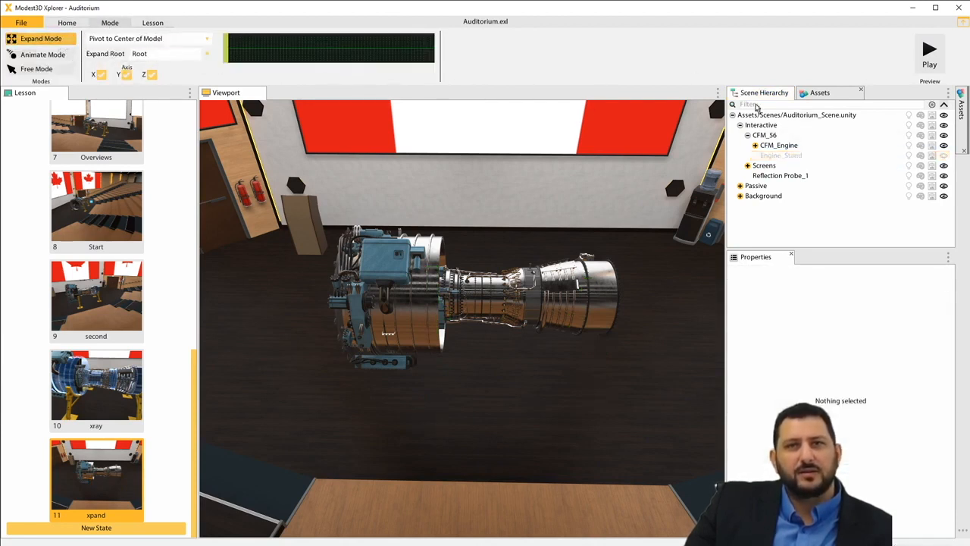
{"action": "left_click", "coordinate": [802, 148]}
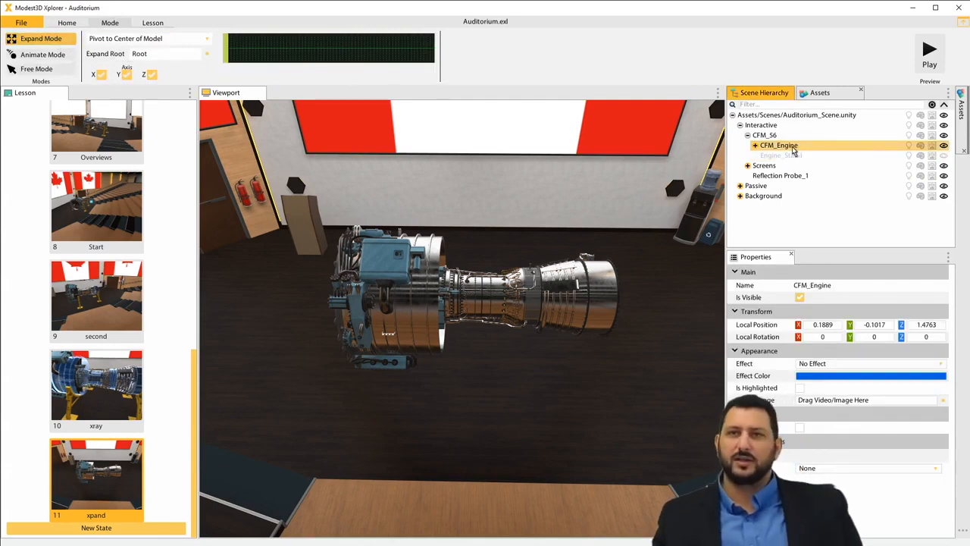
{"action": "double_click", "coordinate": [792, 145]}
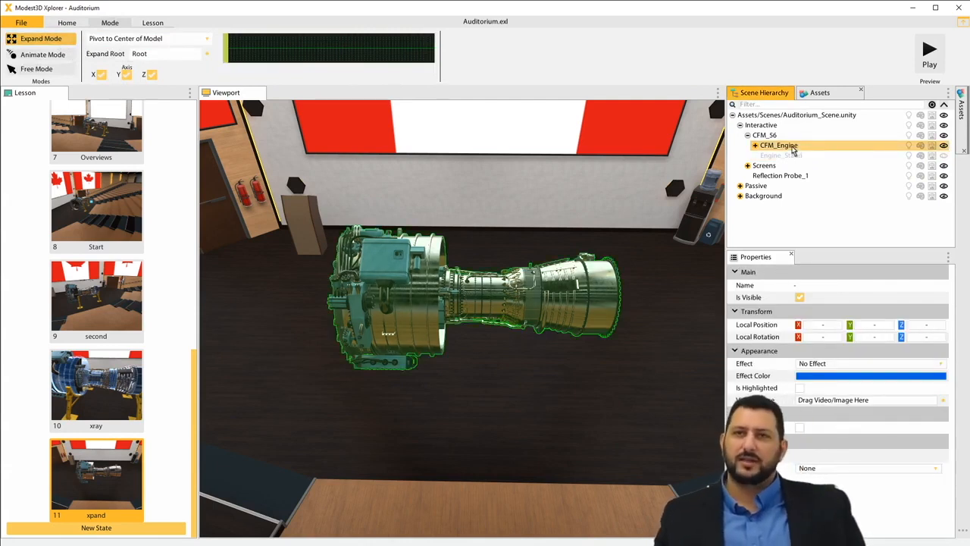
{"action": "left_click", "coordinate": [754, 146]}
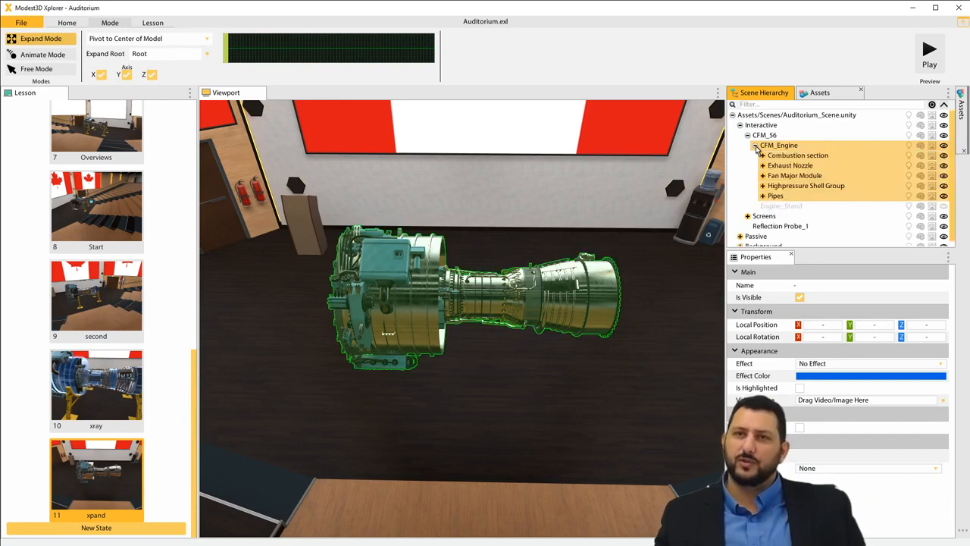
{"action": "left_click", "coordinate": [755, 146]}
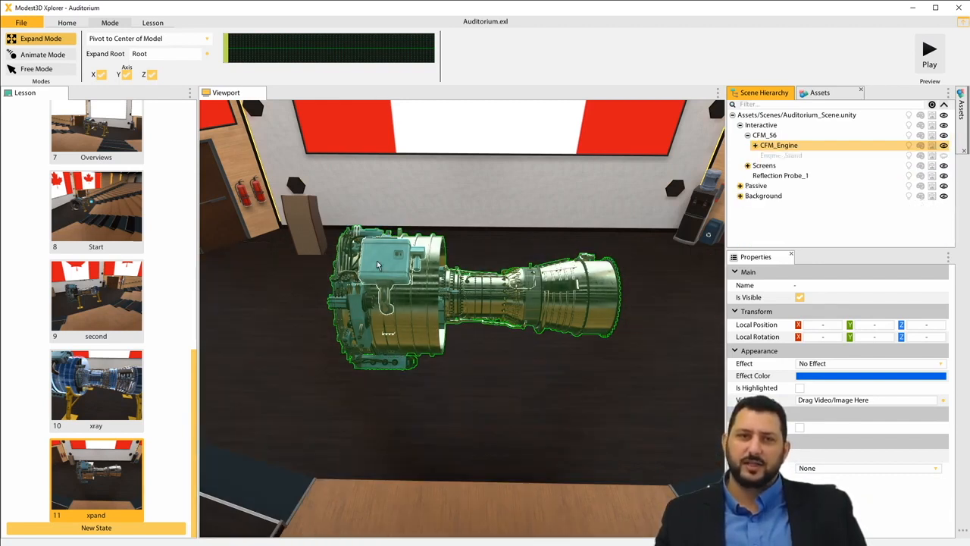
{"action": "left_click", "coordinate": [790, 165]}
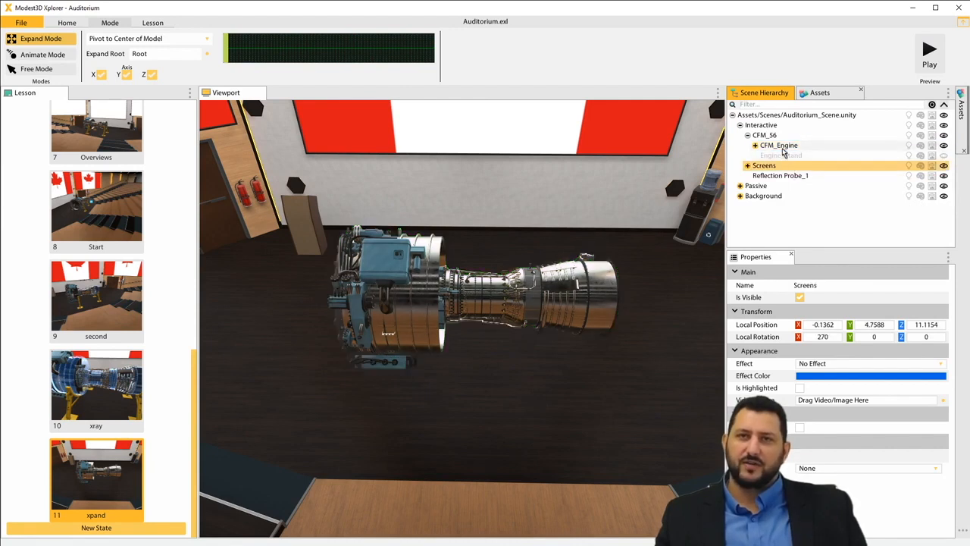
{"action": "left_click", "coordinate": [783, 150]}
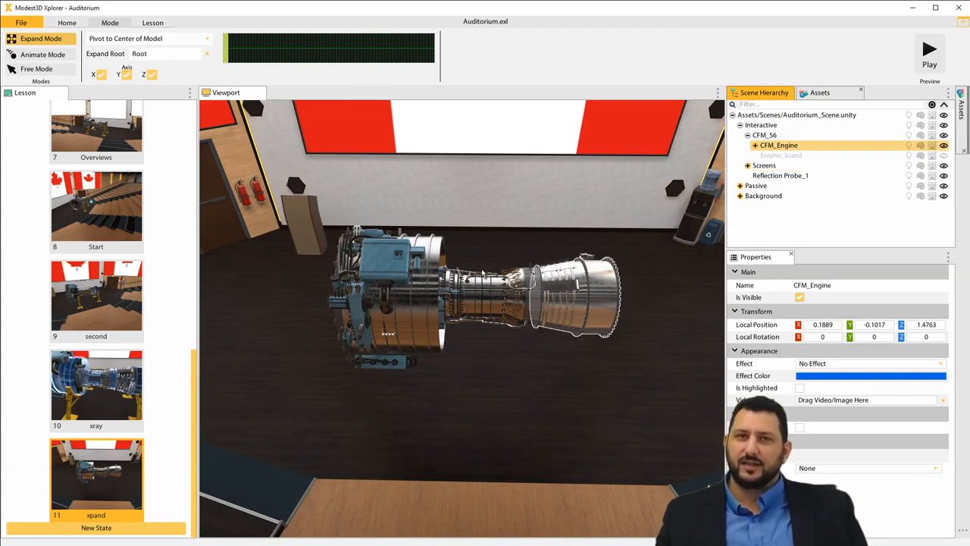
{"action": "double_click", "coordinate": [782, 149]}
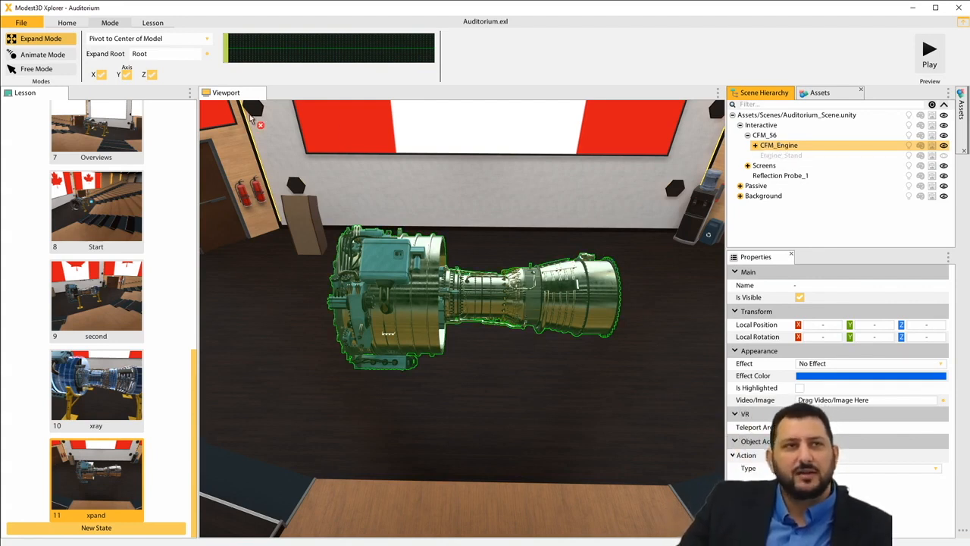
{"action": "left_click_drag", "start_coordinate": [251, 117], "coordinate": [245, 68]}
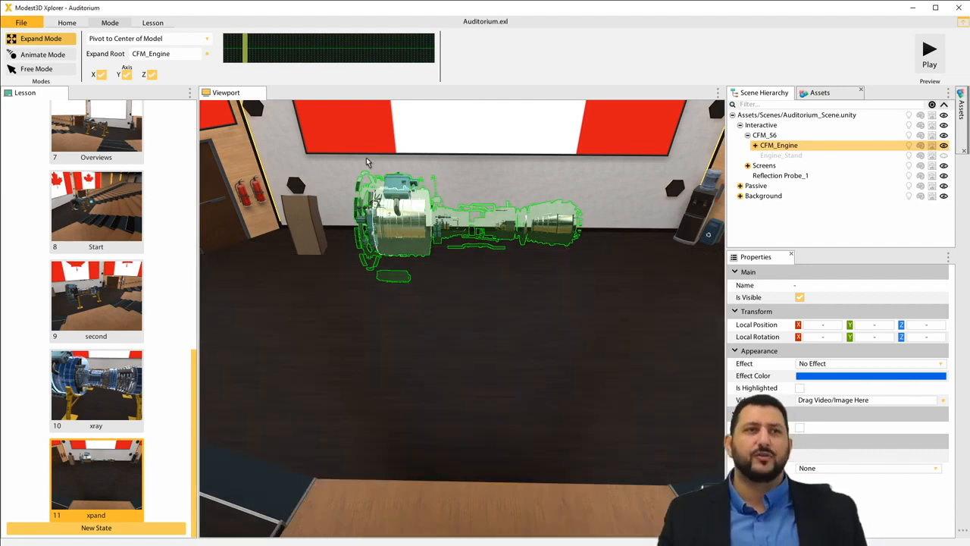
Review the expansion methods, keep Pivot to Center of Model and increase the engine's expansion a little
{"action": "left_click", "coordinate": [174, 44]}
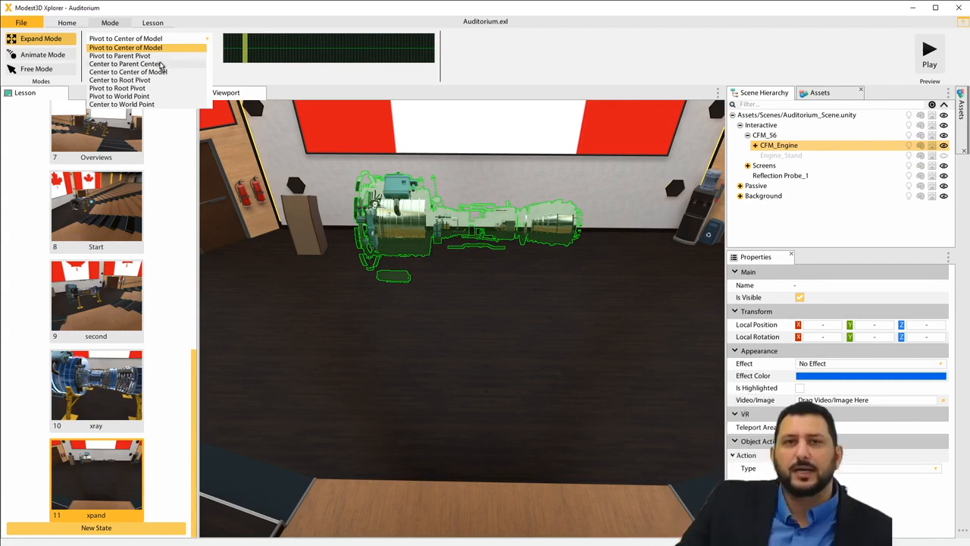
{"action": "left_click", "coordinate": [241, 52]}
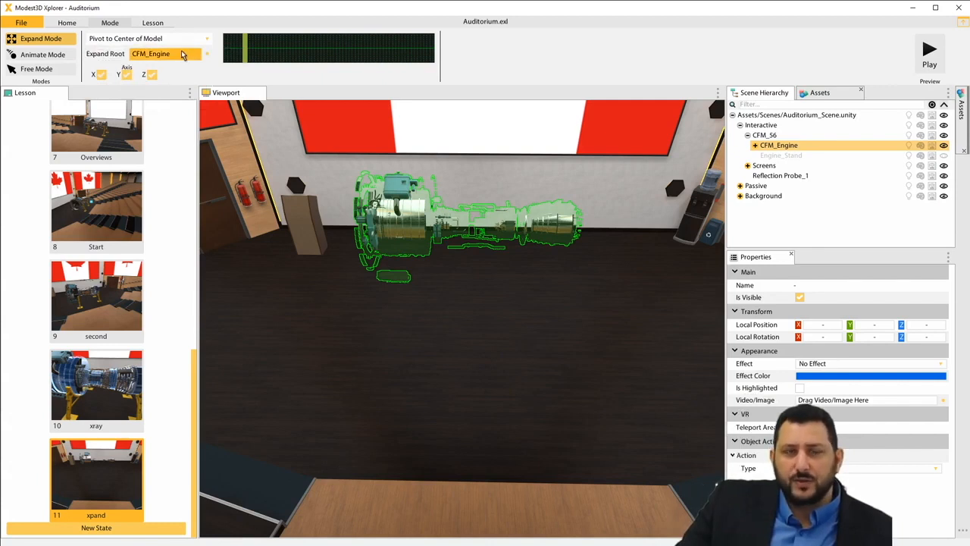
{"action": "mouse_move", "coordinate": [245, 52]}
{"action": "left_mouse_down"}
{"action": "mouse_move", "coordinate": [224, 55]}
{"action": "mouse_move", "coordinate": [252, 56]}
{"action": "left_mouse_up"}
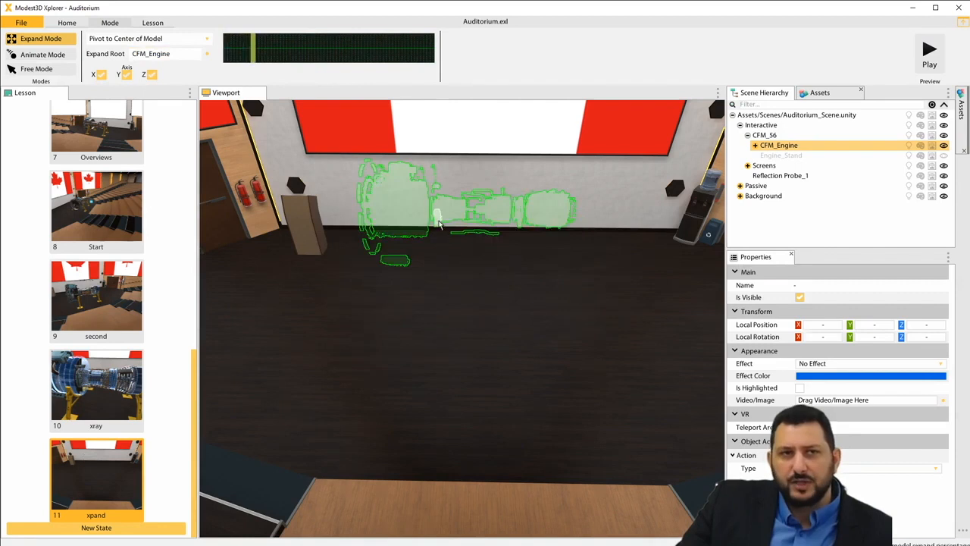
Try the Pivot to Parent Pivot and Center to Parent Center expansion methods, and settle on Center to Root Pivot for the engine
{"action": "left_click", "coordinate": [198, 40]}
{"action": "left_click", "coordinate": [167, 57]}
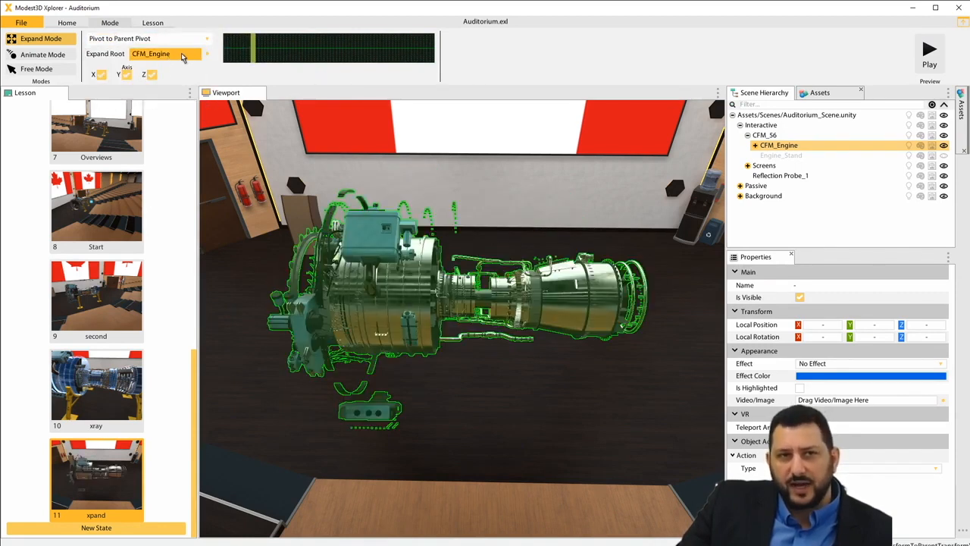
{"action": "left_click", "coordinate": [191, 42]}
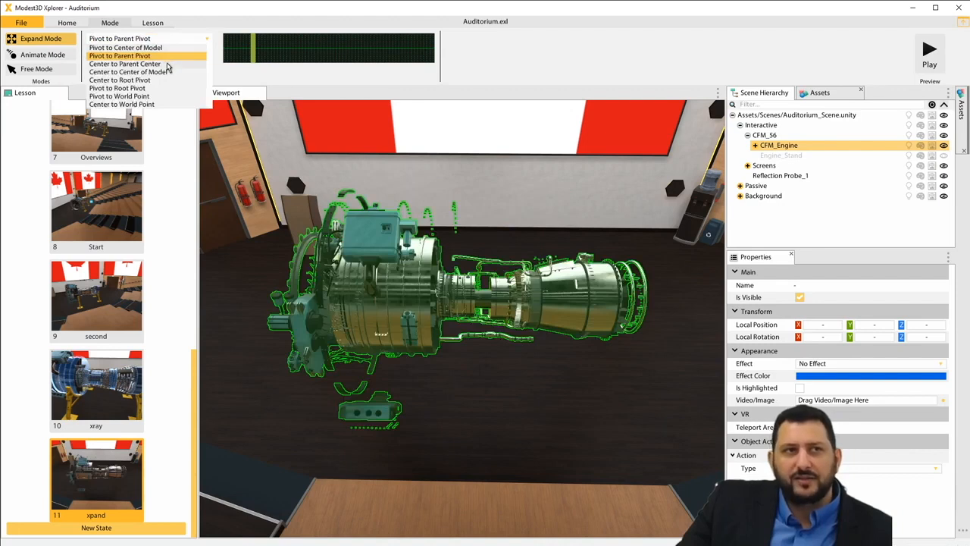
{"action": "left_click", "coordinate": [170, 64]}
{"action": "left_click", "coordinate": [184, 41]}
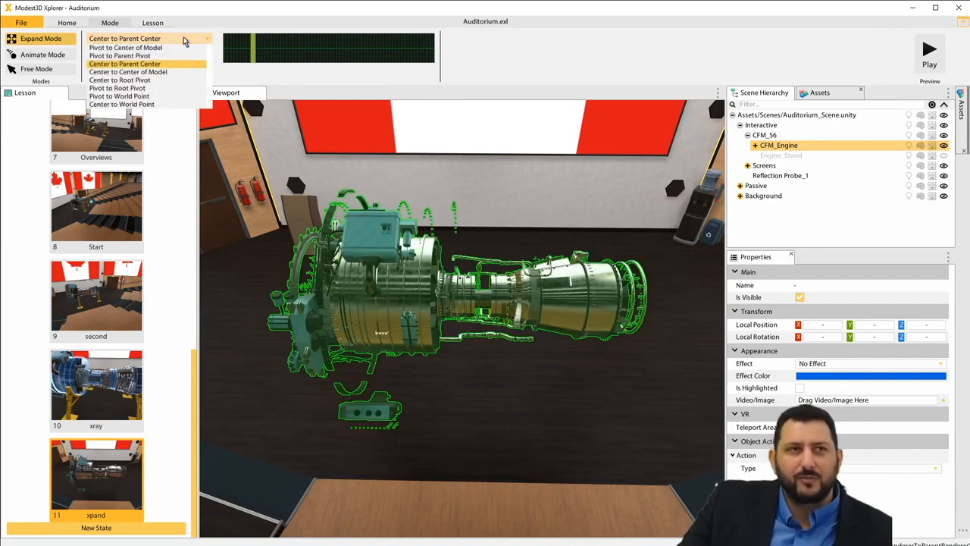
{"action": "left_click", "coordinate": [173, 70]}
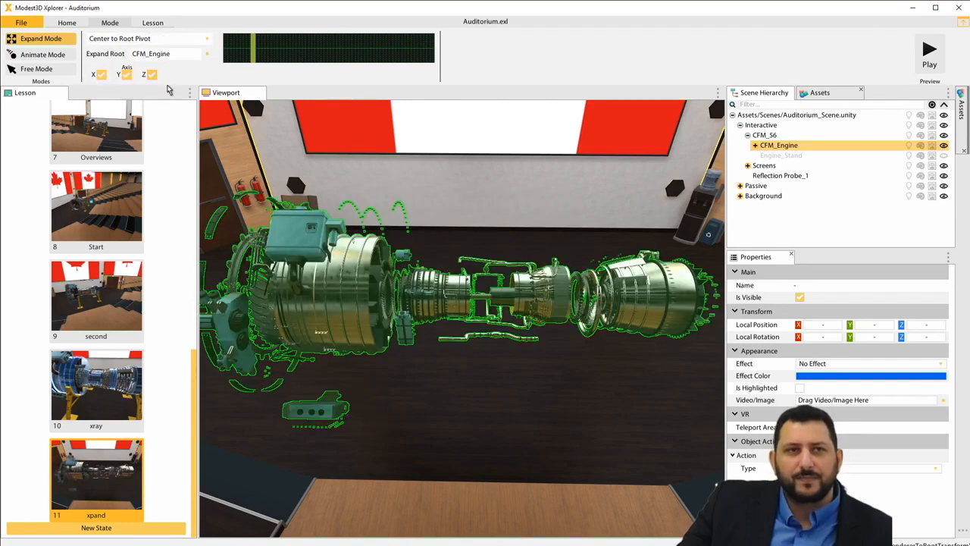
Restrict the CFM_Engine expansion to the X axis only, with Y and Z off, and spread the parts much further apart
{"action": "scroll", "coordinate": [377, 229], "scroll_direction": "down", "scroll_amount": 5}
{"action": "scroll", "coordinate": [377, 232], "scroll_direction": "up", "scroll_amount": 5}
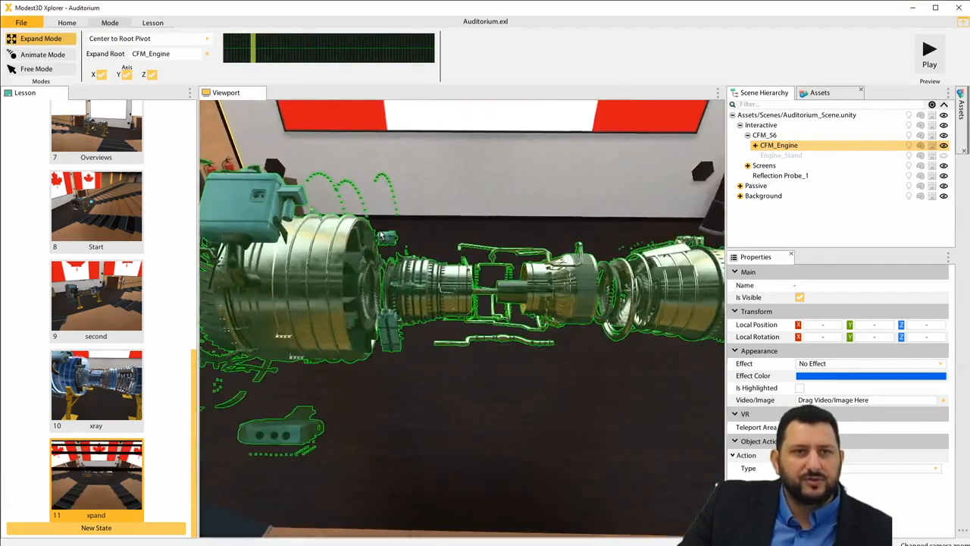
{"action": "scroll", "coordinate": [379, 232], "scroll_direction": "down", "scroll_amount": 5}
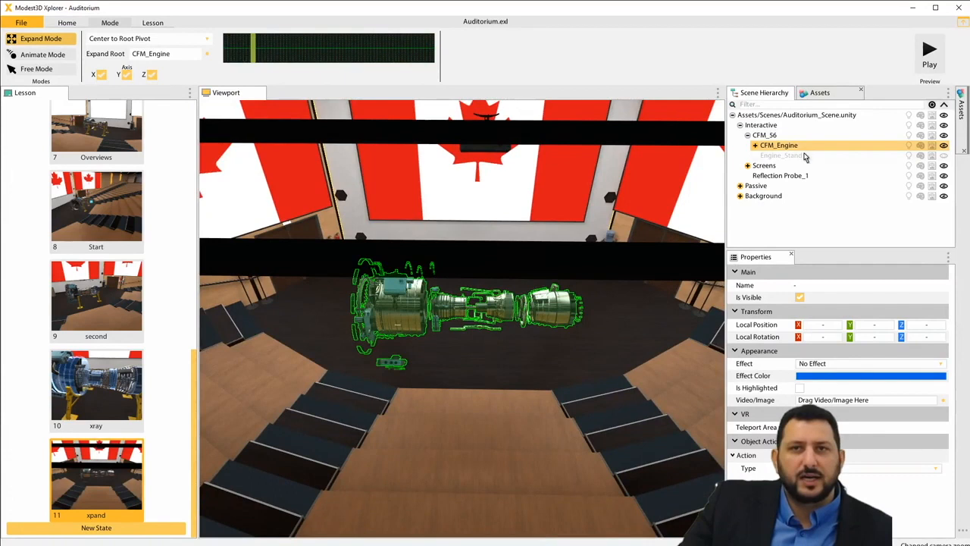
{"action": "left_click", "coordinate": [779, 146]}
{"action": "scroll", "coordinate": [549, 343], "scroll_direction": "up", "scroll_amount": 5}
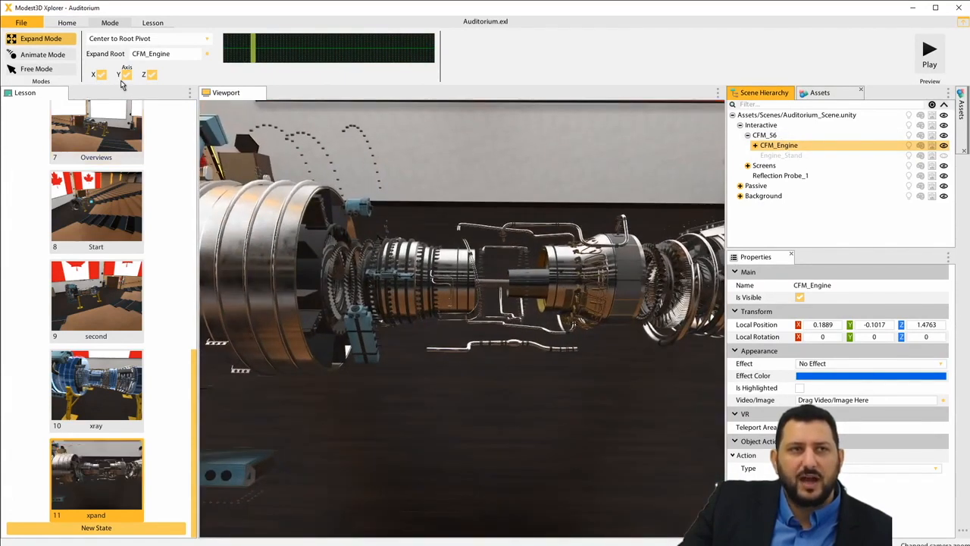
{"action": "scroll", "coordinate": [305, 268], "scroll_direction": "down", "scroll_amount": 5}
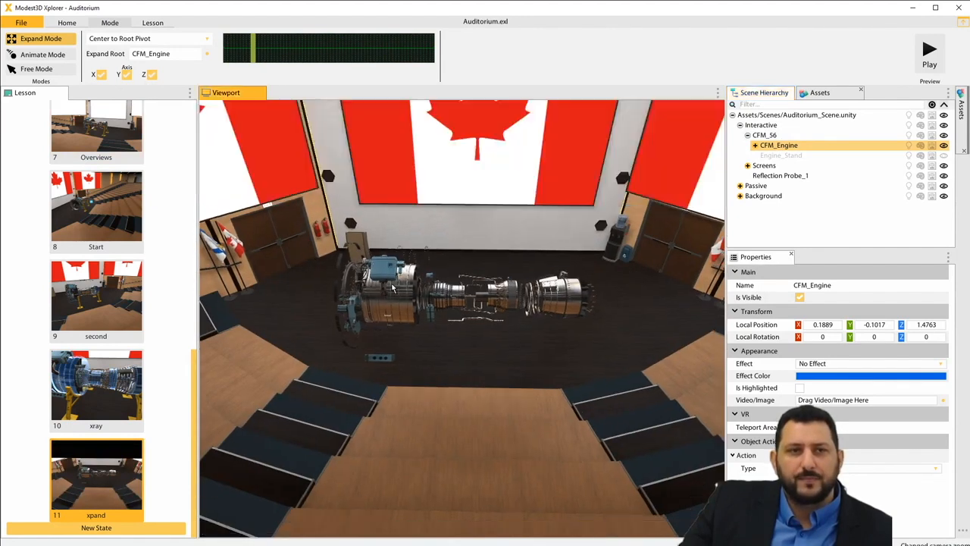
{"action": "middle_click_drag", "start_coordinate": [392, 284], "coordinate": [396, 274]}
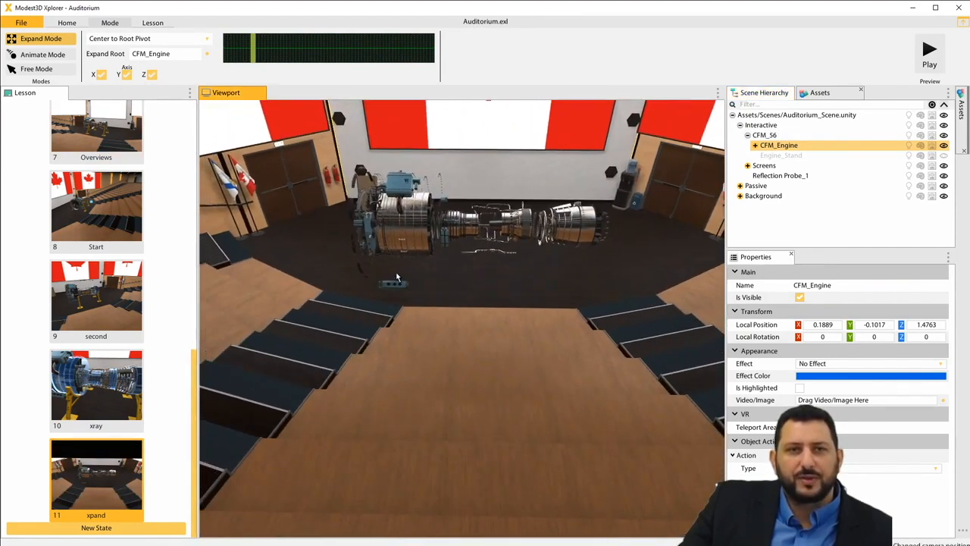
{"action": "left_click", "coordinate": [152, 77]}
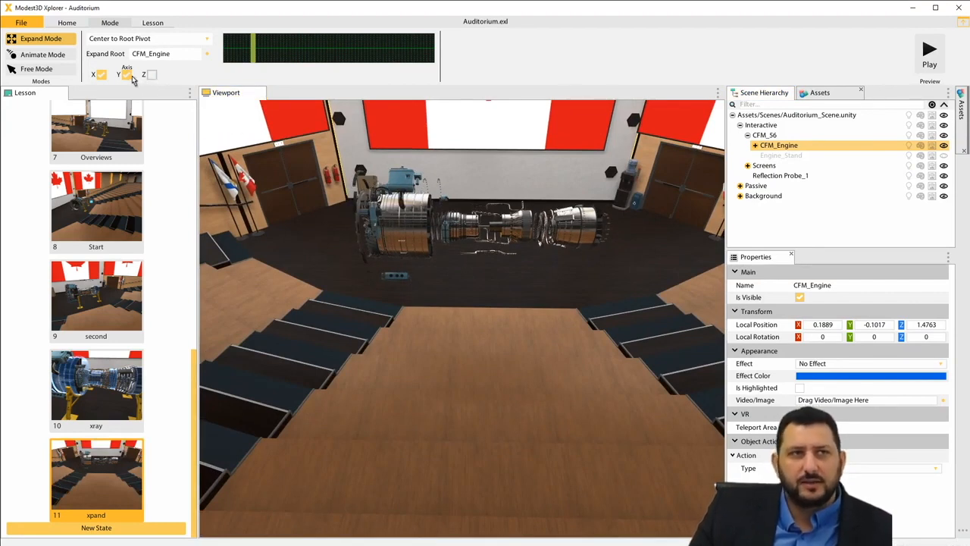
{"action": "left_click", "coordinate": [127, 76]}
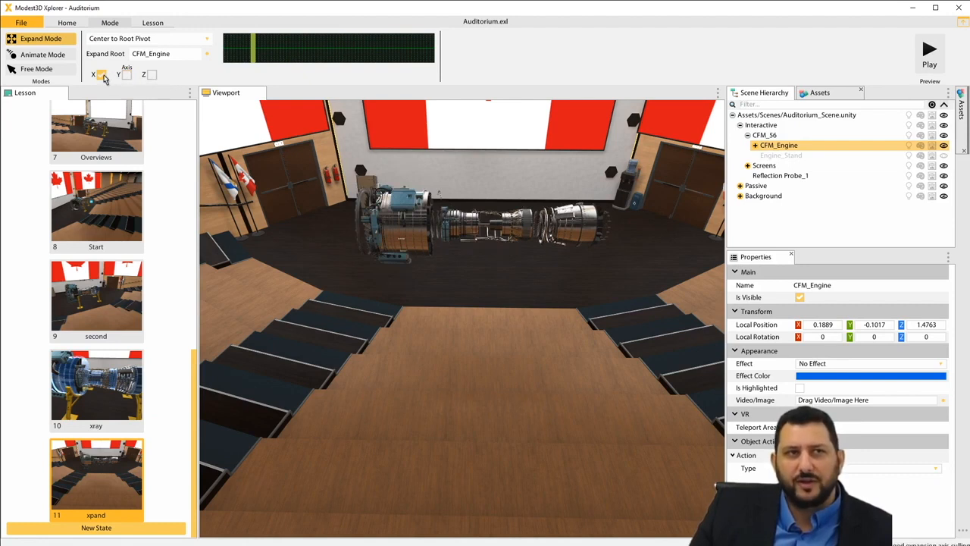
{"action": "left_click", "coordinate": [101, 75]}
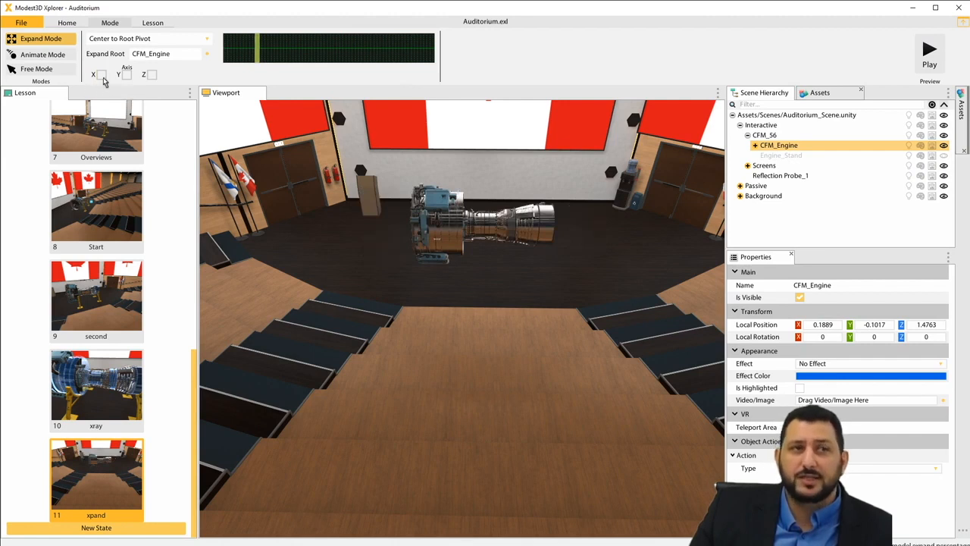
{"action": "left_click", "coordinate": [102, 75]}
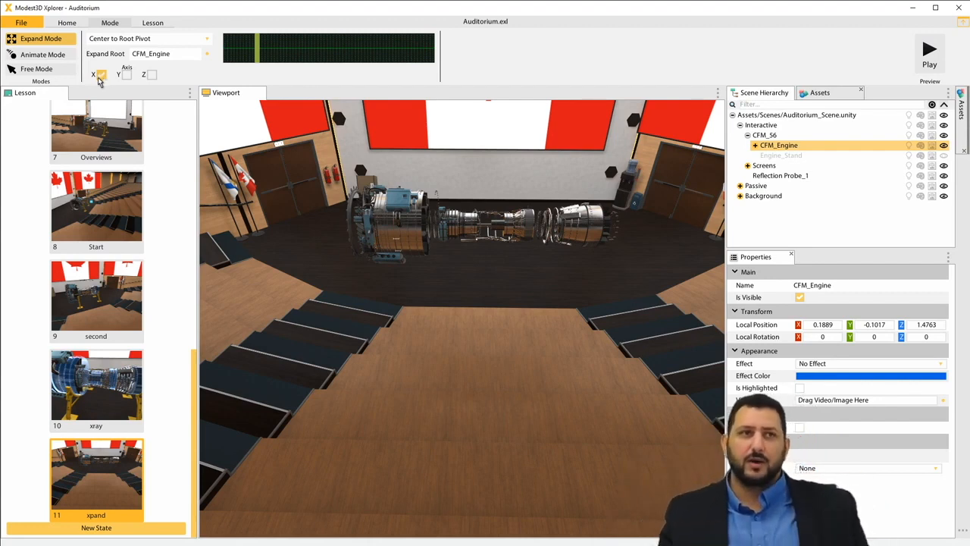
{"action": "left_click_drag", "start_coordinate": [264, 52], "coordinate": [327, 66]}
Add labels to the engine's Nozzle Internal Shell, Combustion Shell and large front compressor shell
{"action": "right_click_drag", "start_coordinate": [556, 216], "coordinate": [632, 207]}
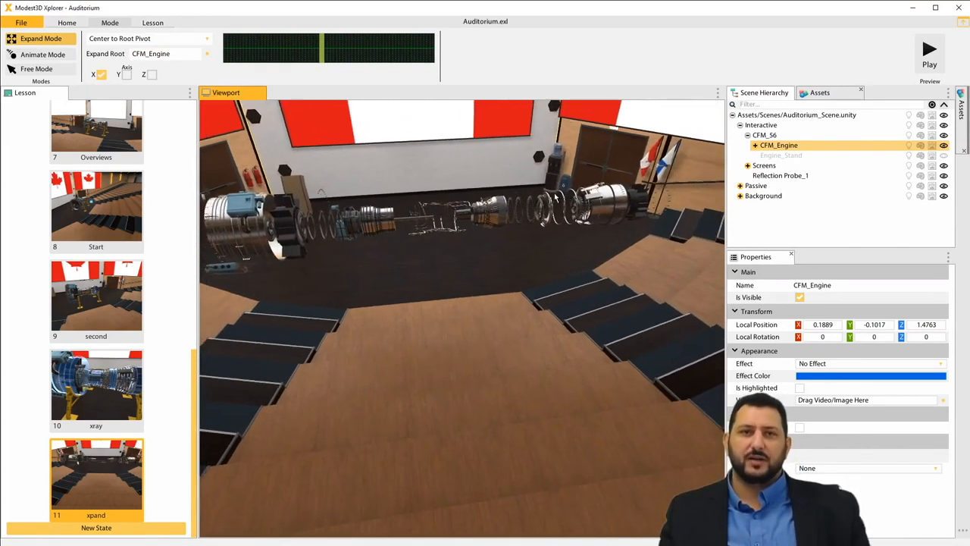
{"action": "left_click", "coordinate": [616, 208]}
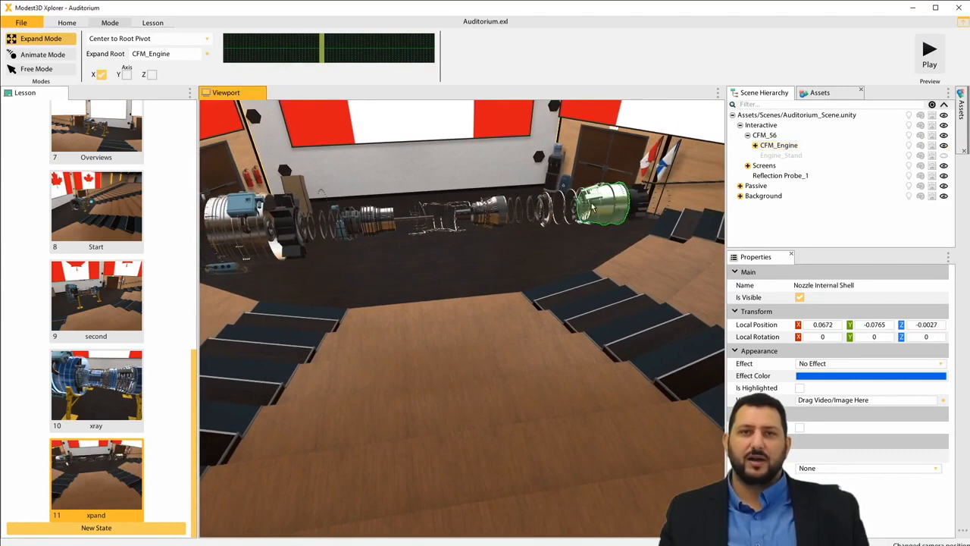
{"action": "left_click", "coordinate": [485, 209], "text": "ctrl"}
{"action": "left_click", "coordinate": [226, 231], "text": "ctrl"}
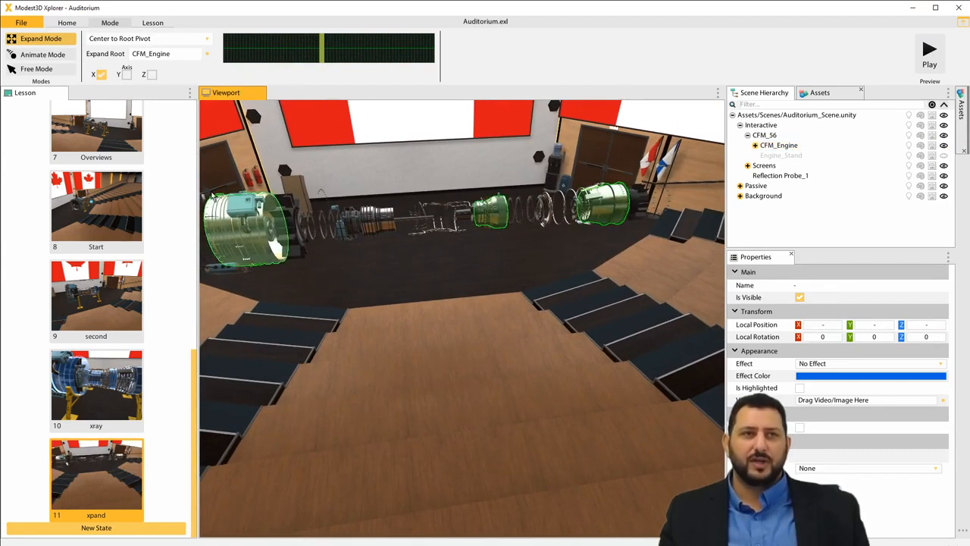
{"action": "left_click", "coordinate": [66, 23]}
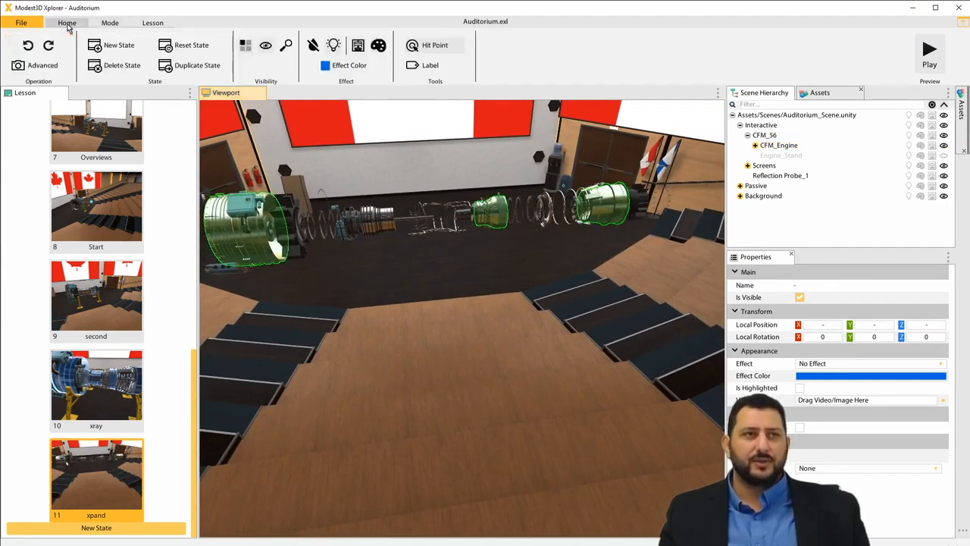
{"action": "left_click", "coordinate": [428, 65]}
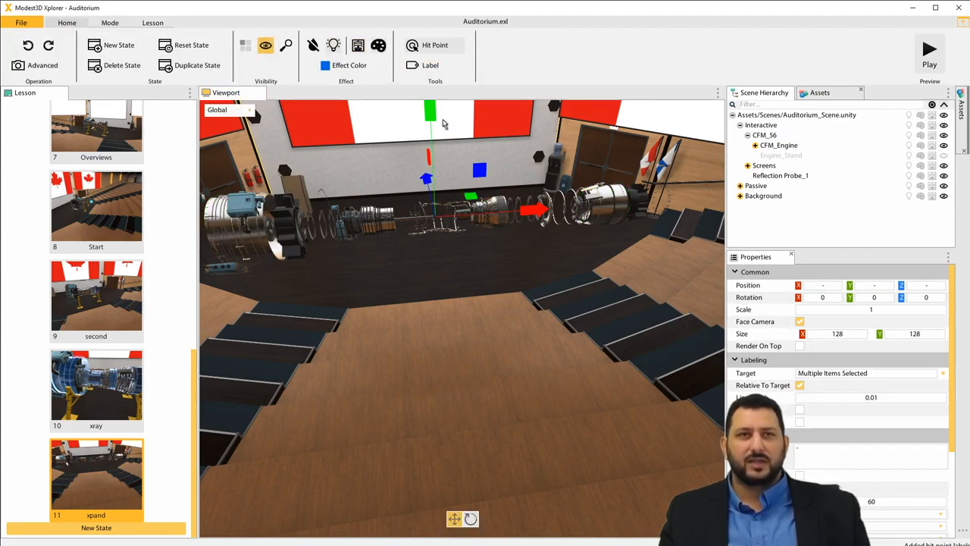
Raise the three labels slightly above the expanded engine and set their text size to 200
{"action": "scroll", "coordinate": [441, 117], "scroll_direction": "down", "scroll_amount": 3}
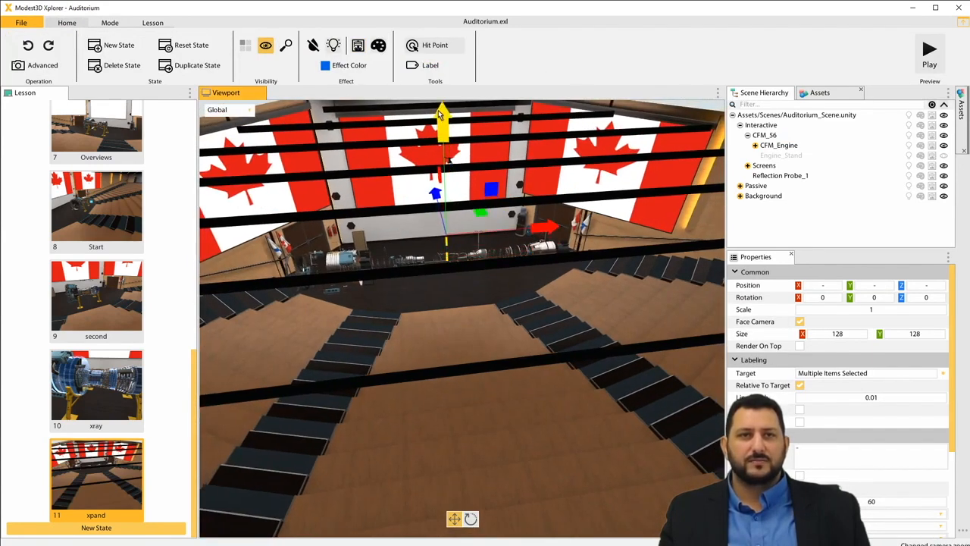
{"action": "left_click_drag", "start_coordinate": [441, 113], "coordinate": [441, 106]}
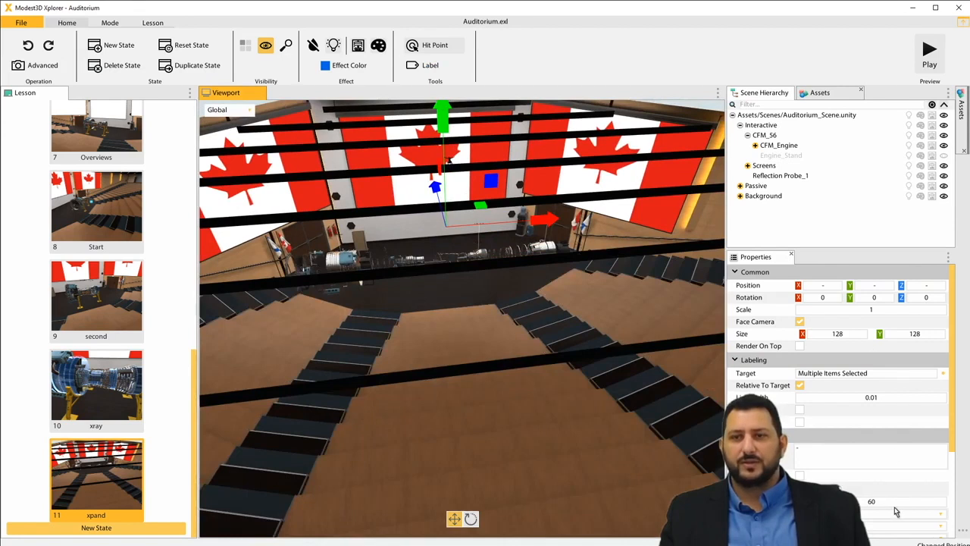
{"action": "left_click", "coordinate": [895, 511]}
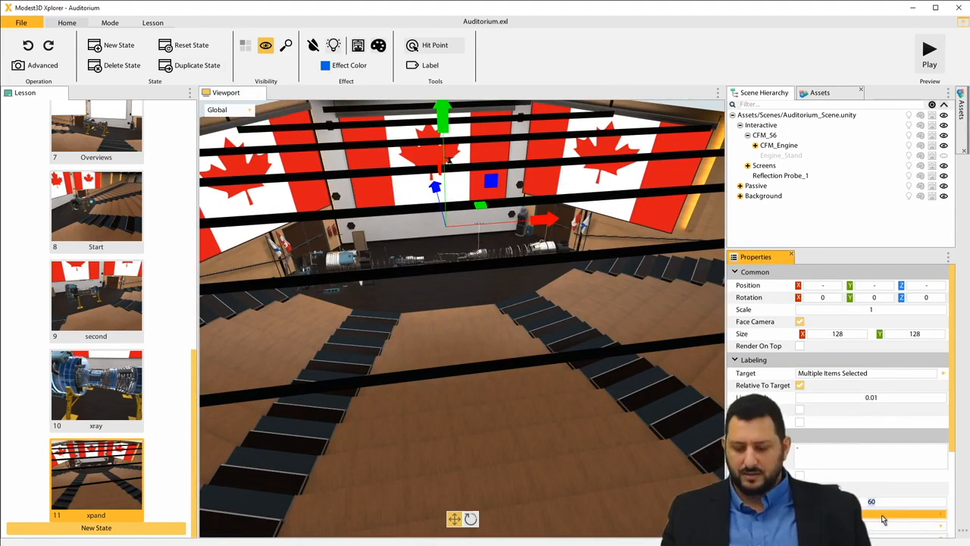
{"action": "type", "text": "200"}
{"action": "key", "text": "Return"}
Set the lesson's label text color to red (FF0000)
{"action": "right_click_drag", "start_coordinate": [452, 369], "coordinate": [475, 287]}
{"action": "key", "text": "w"}
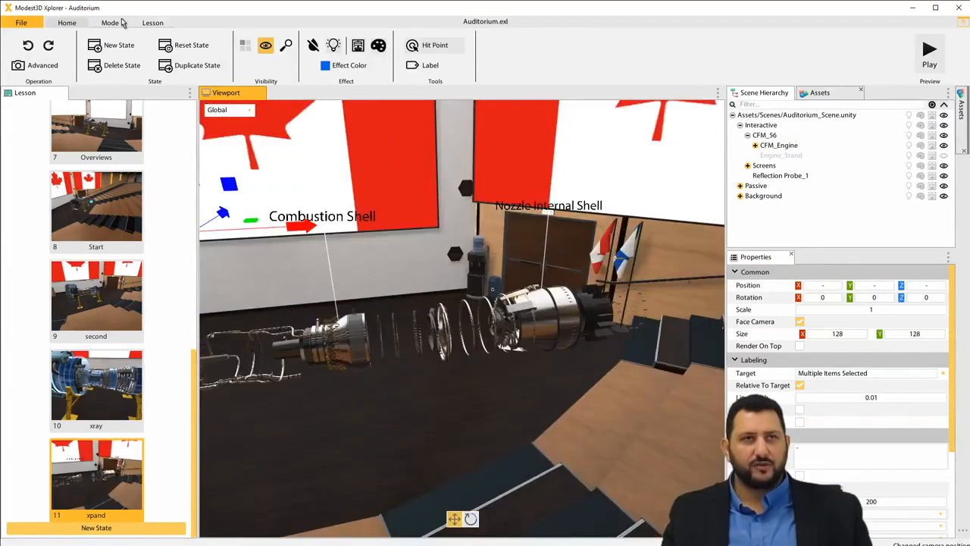
{"action": "left_click", "coordinate": [129, 24]}
{"action": "left_click", "coordinate": [152, 22]}
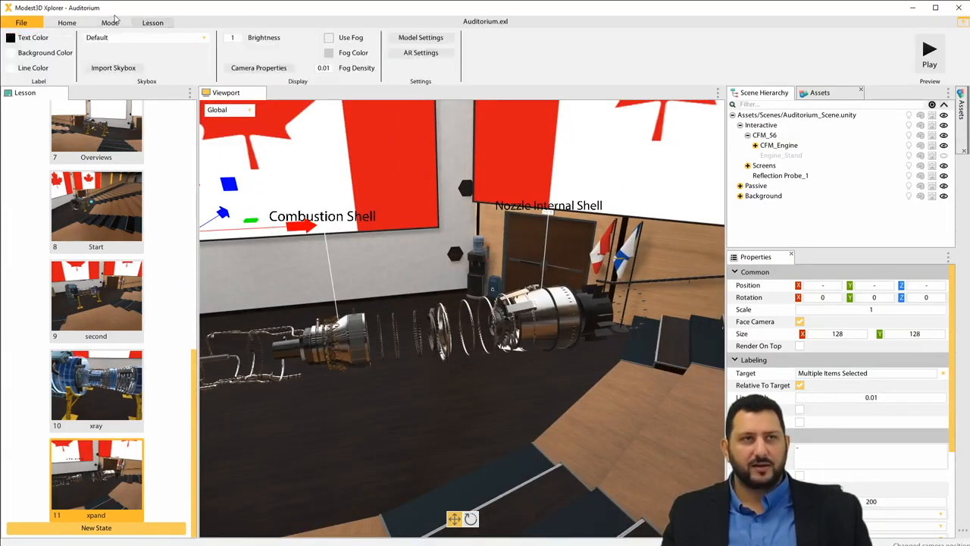
{"action": "left_click", "coordinate": [11, 38]}
{"action": "left_click", "coordinate": [548, 152]}
{"action": "left_click", "coordinate": [511, 425]}
{"action": "right_click_drag", "start_coordinate": [457, 366], "coordinate": [445, 360]}
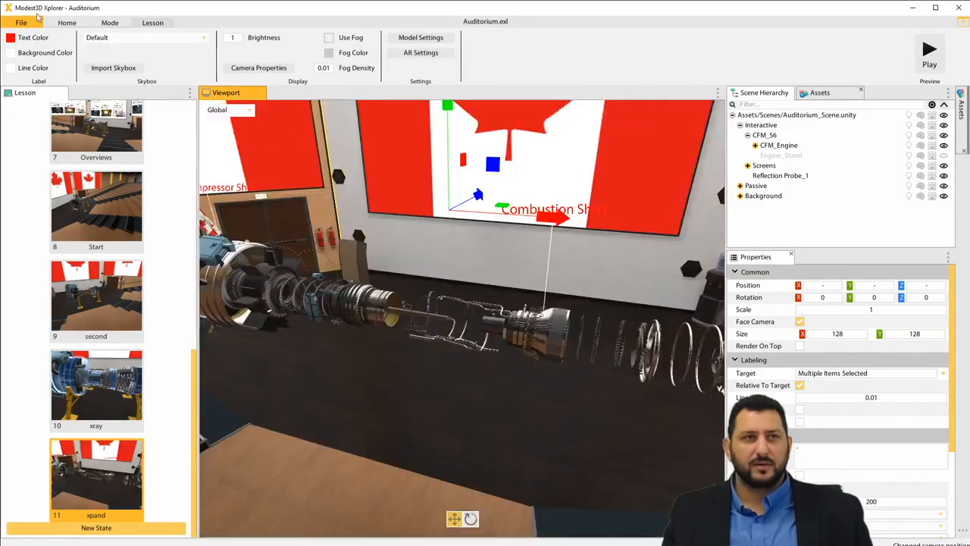
Set the lesson's label text color to yellow (E9FF00) and check the labels against the auditorium background
{"action": "left_click", "coordinate": [32, 38]}
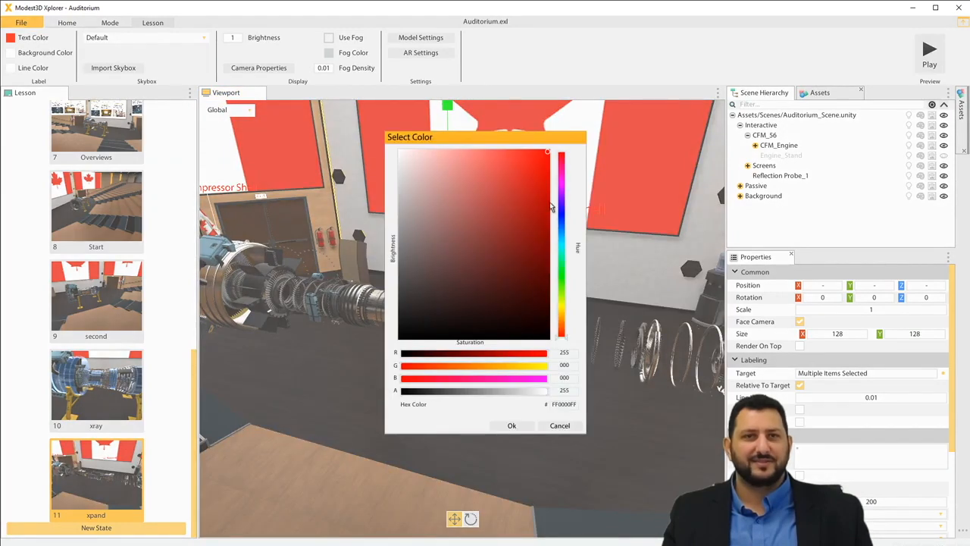
{"action": "left_click", "coordinate": [564, 304]}
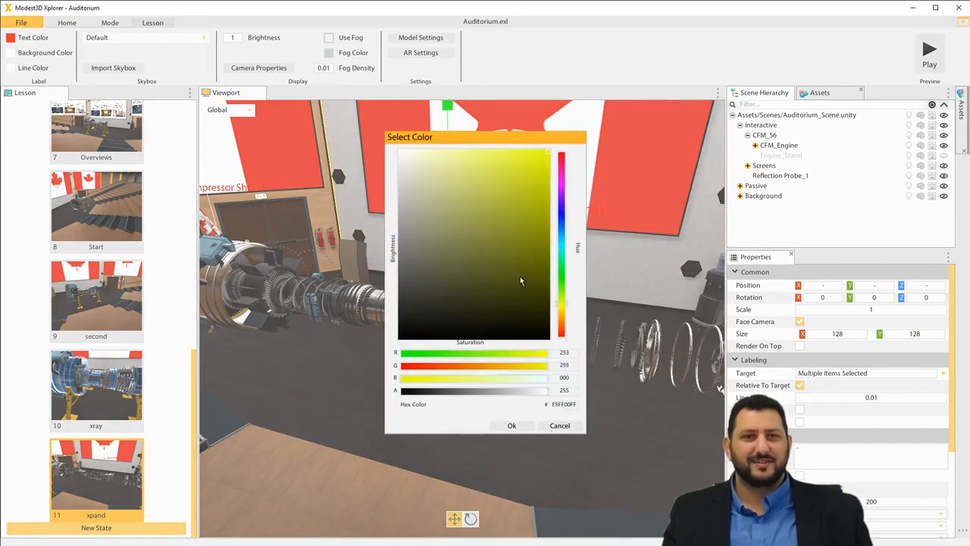
{"action": "left_click", "coordinate": [512, 426]}
{"action": "right_click_drag", "start_coordinate": [528, 429], "coordinate": [380, 328]}
{"action": "scroll", "coordinate": [380, 328], "scroll_direction": "down", "scroll_amount": 10}
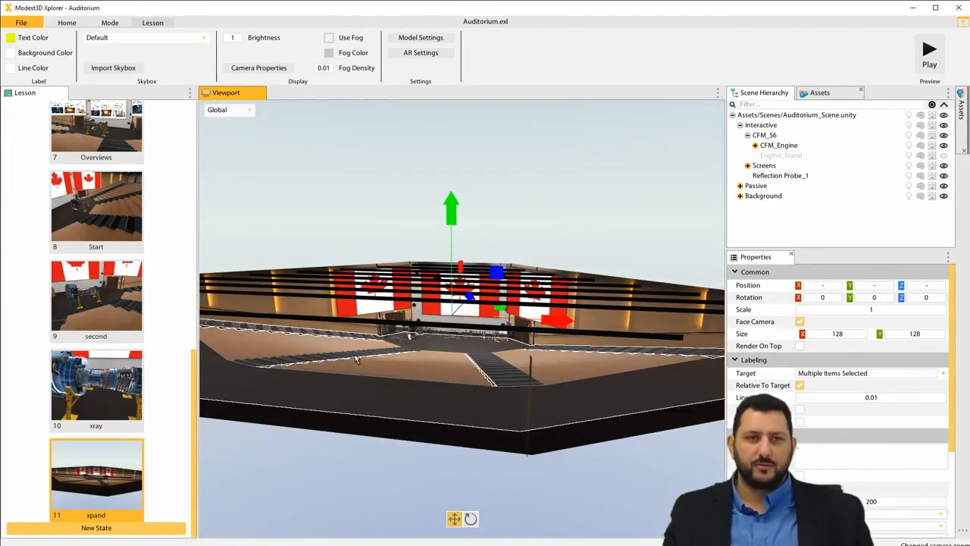
{"action": "scroll", "coordinate": [394, 355], "scroll_direction": "up", "scroll_amount": 10}
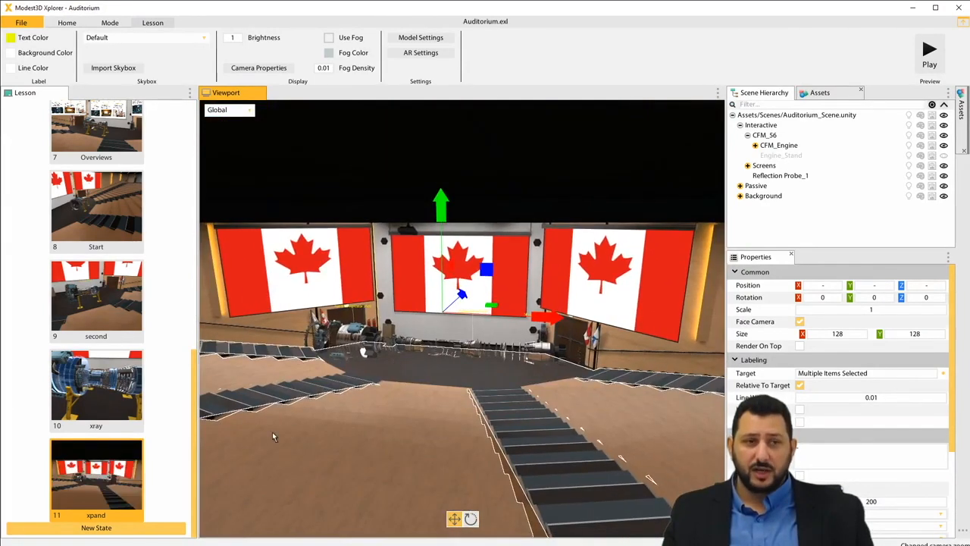
Create a new state named "contrled xpand" after the xpand state
{"action": "left_click", "coordinate": [152, 527]}
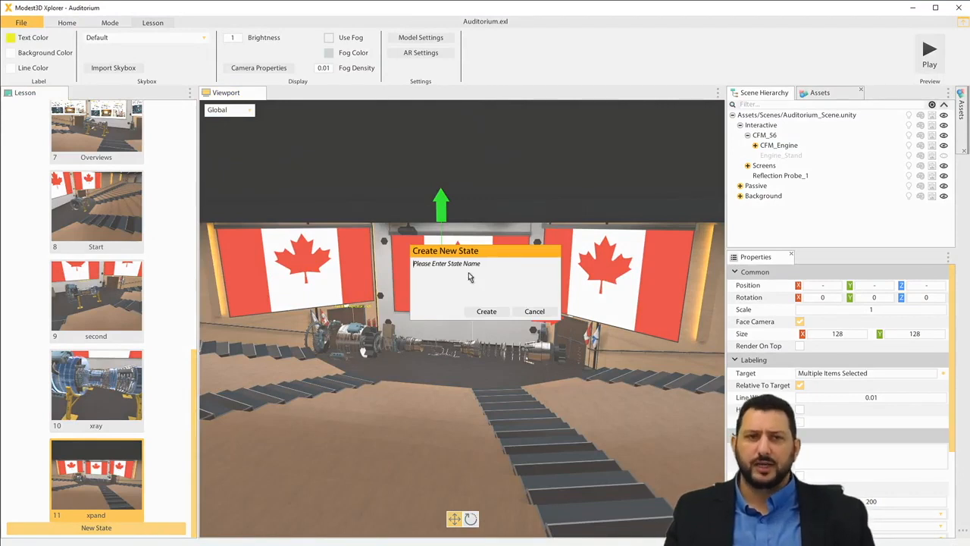
{"action": "type", "text": "contrled xpand"}
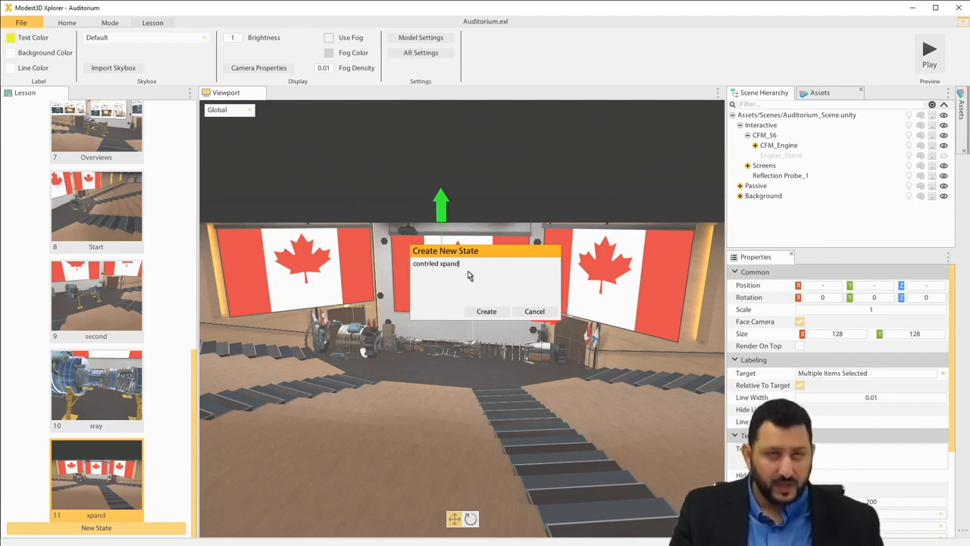
{"action": "key", "text": "Return"}
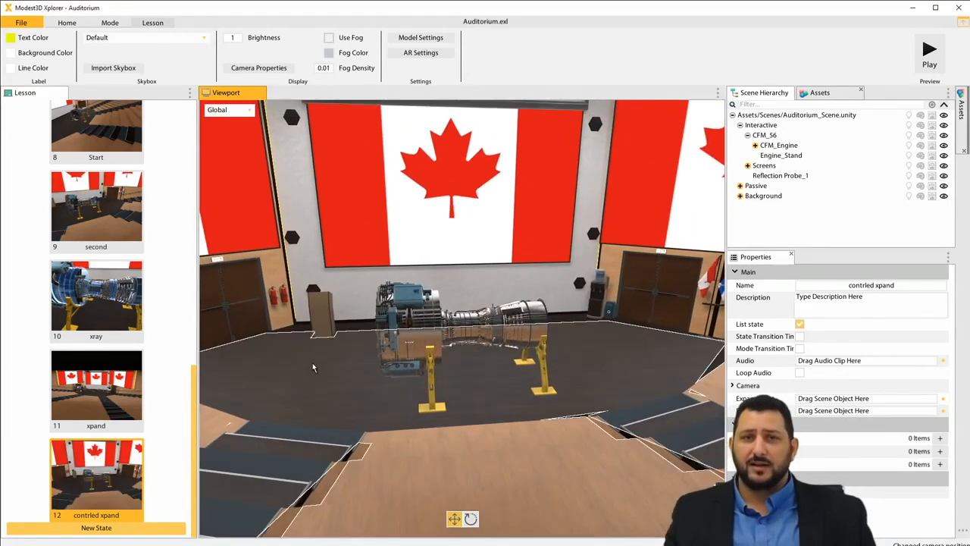
Move the Nozzle Internal Shell, Fan & Compressor Shell and Front Shell Connector to local X positions of about -2.44, 3.88 and 2.39
{"action": "left_click", "coordinate": [530, 330]}
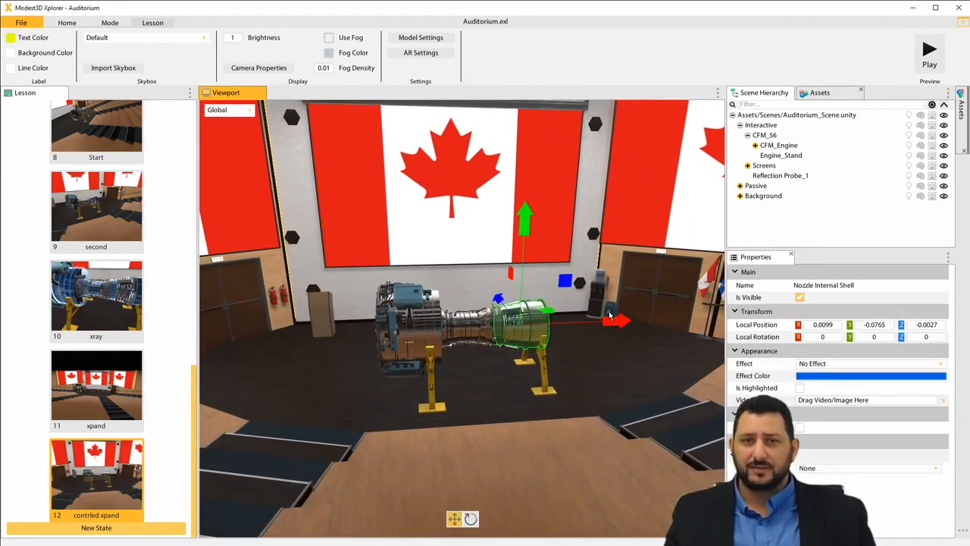
{"action": "left_click_drag", "start_coordinate": [615, 322], "coordinate": [709, 320]}
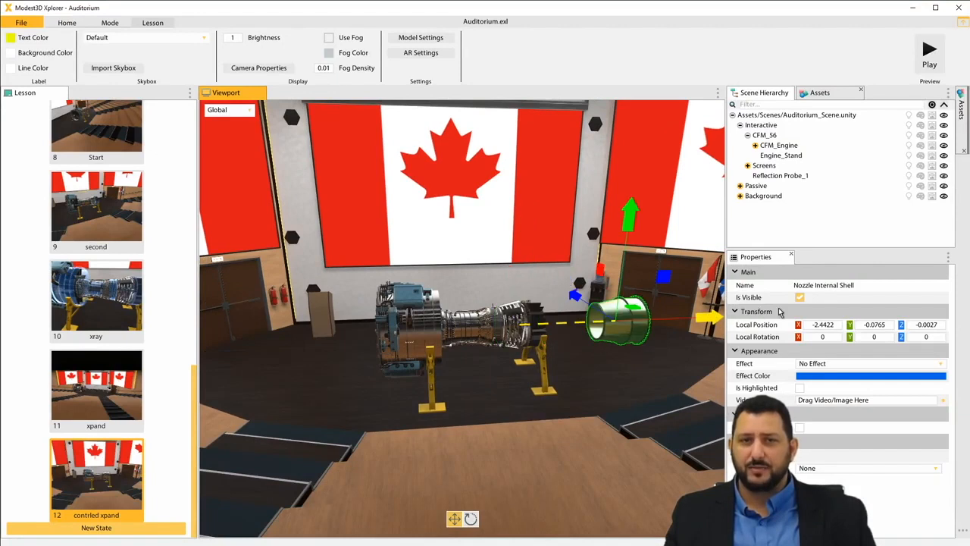
{"action": "left_click", "coordinate": [426, 342]}
{"action": "left_click_drag", "start_coordinate": [512, 326], "coordinate": [360, 336]}
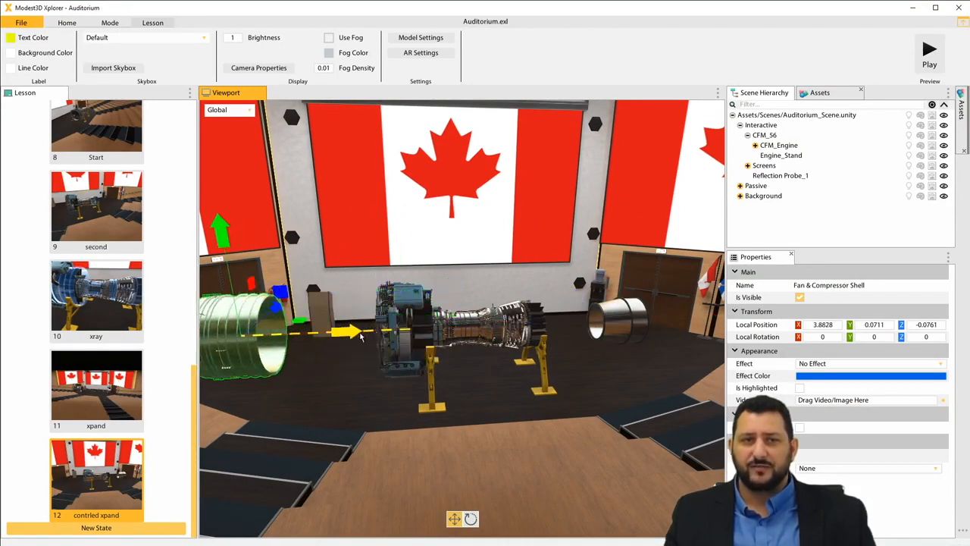
{"action": "left_click", "coordinate": [423, 333]}
{"action": "left_click_drag", "start_coordinate": [521, 324], "coordinate": [391, 348]}
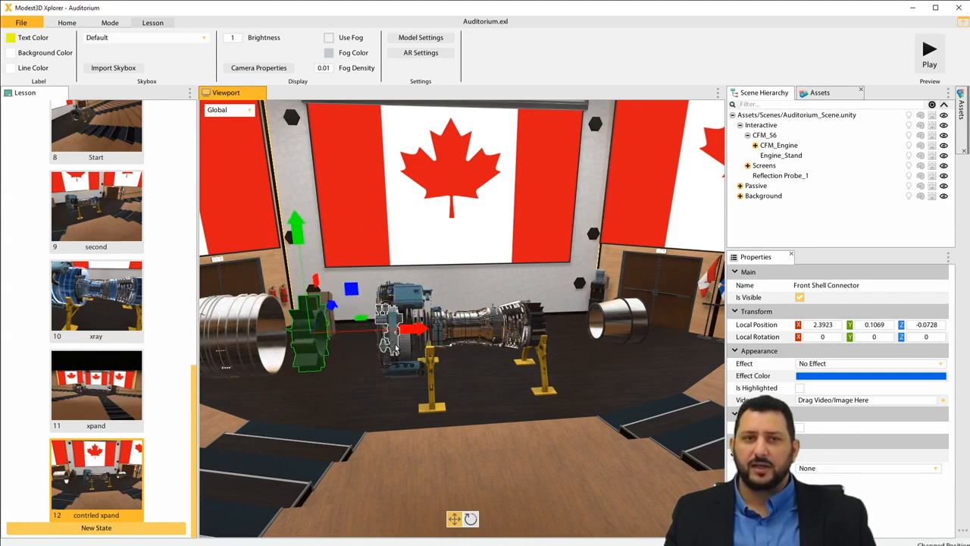
Move the Air compressor grid along the X axis to a local X position of about 1.52
{"action": "left_click", "coordinate": [400, 346]}
{"action": "left_click_drag", "start_coordinate": [502, 328], "coordinate": [448, 349]}
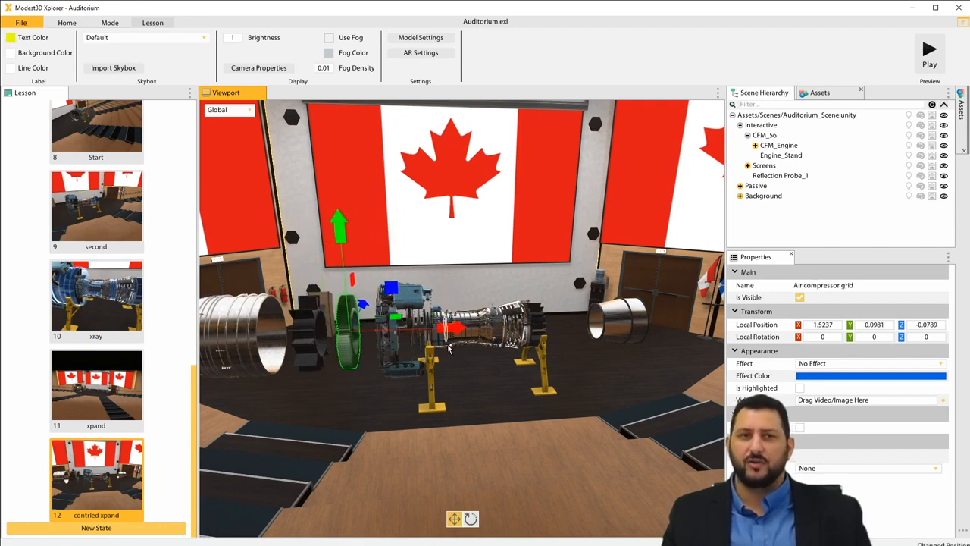
Add a hit point on top of the High pressure compression shell, positioned at about X 0.0043, Y 1.8426, Z 8.881
{"action": "right_click_drag", "start_coordinate": [436, 305], "coordinate": [452, 309]}
{"action": "scroll", "coordinate": [452, 310], "scroll_direction": "up", "scroll_amount": 1}
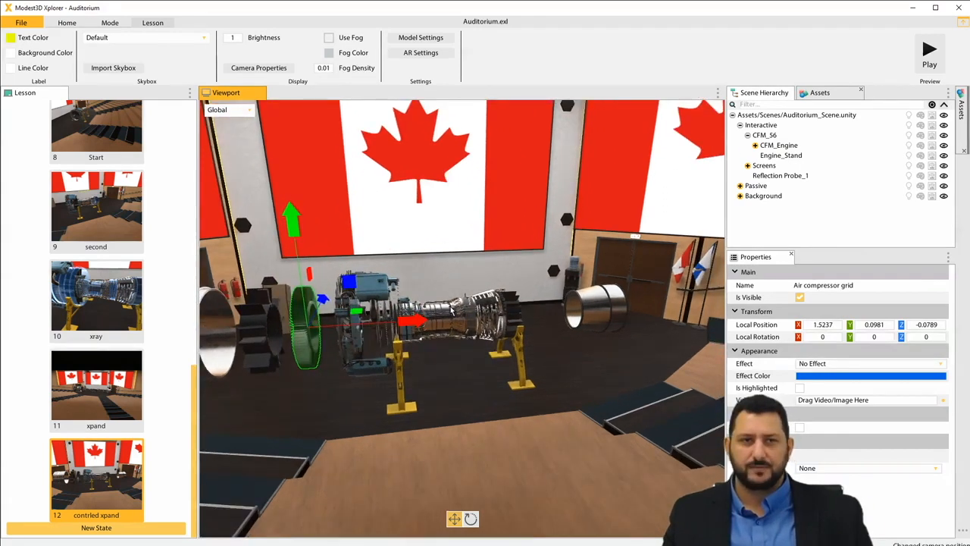
{"action": "scroll", "coordinate": [452, 309], "scroll_direction": "up", "scroll_amount": 3}
{"action": "right_click_drag", "start_coordinate": [452, 309], "coordinate": [404, 305]}
{"action": "scroll", "coordinate": [404, 305], "scroll_direction": "down", "scroll_amount": 3}
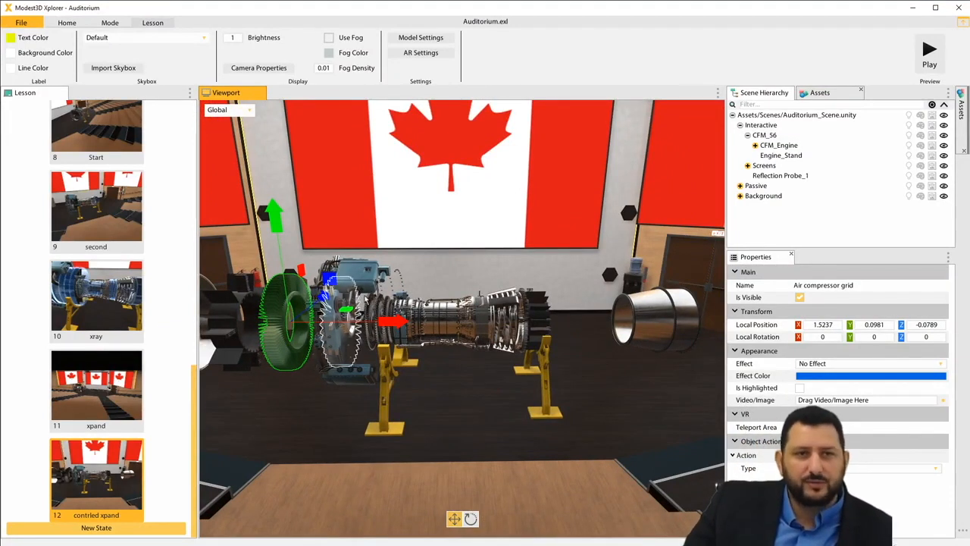
{"action": "left_click", "coordinate": [432, 305]}
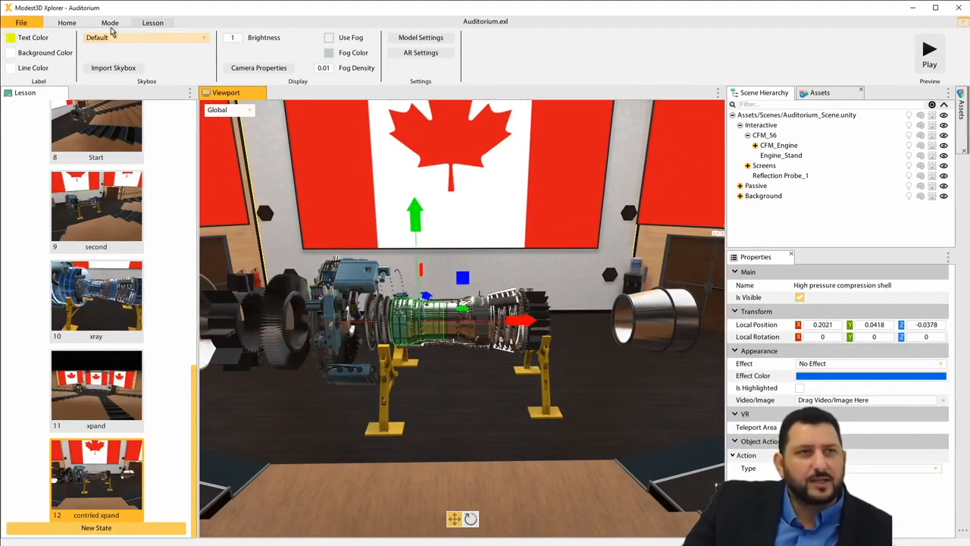
{"action": "left_click", "coordinate": [69, 23]}
{"action": "left_click", "coordinate": [429, 45]}
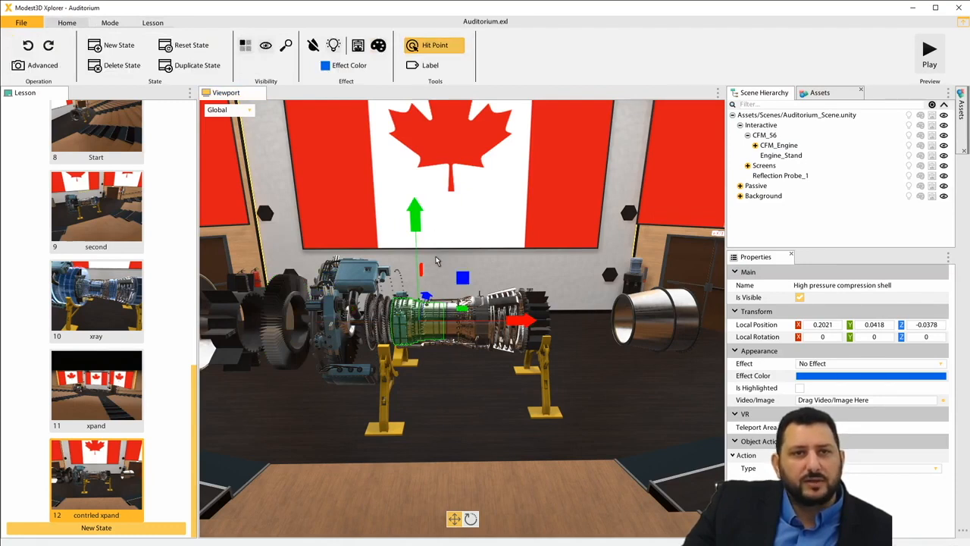
{"action": "left_click", "coordinate": [443, 289]}
{"action": "scroll", "coordinate": [441, 285], "scroll_direction": "down", "scroll_amount": 4}
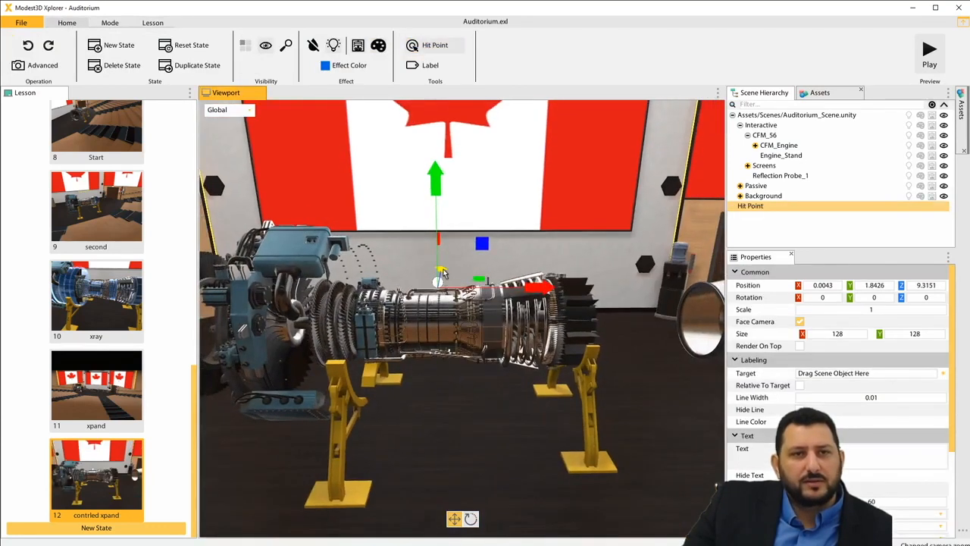
{"action": "left_click_drag", "start_coordinate": [441, 272], "coordinate": [447, 279]}
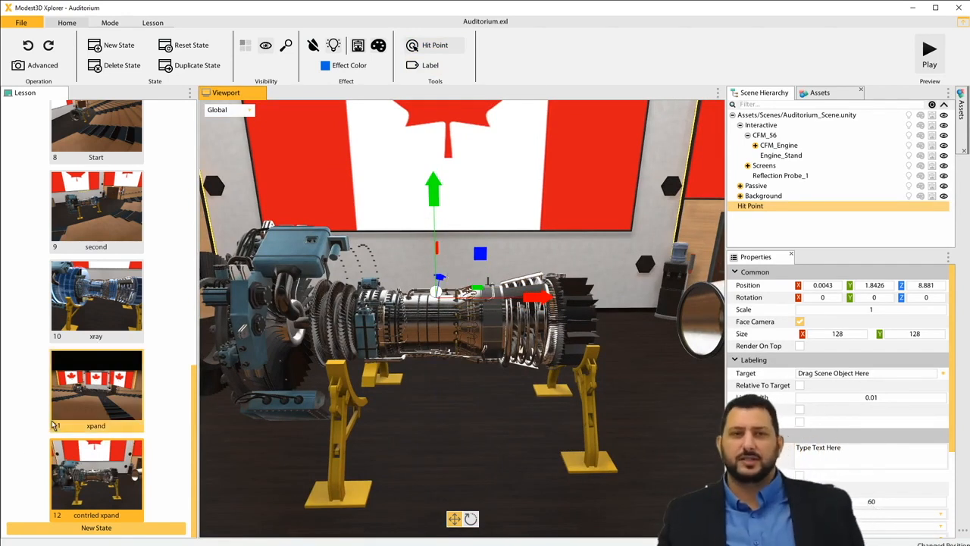
Create a new state named "tswting" after the contrled xpand state
{"action": "left_click", "coordinate": [84, 533]}
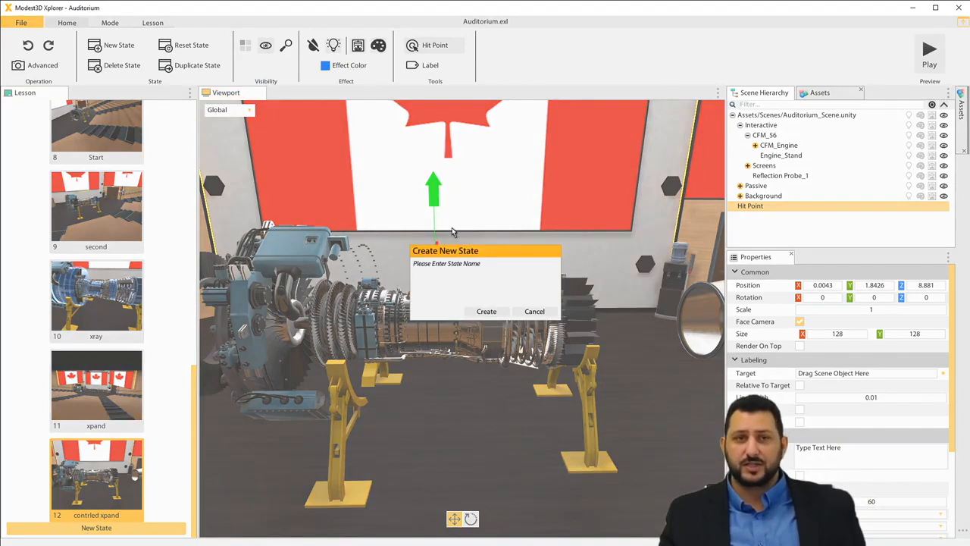
{"action": "type", "text": "tswting"}
{"action": "key", "text": "Return"}
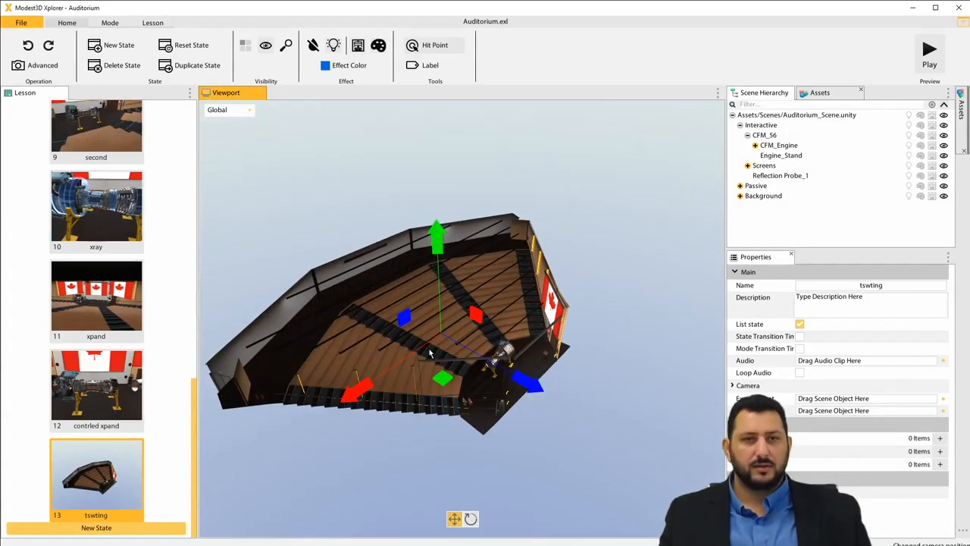
In the contrled xpand state, give the hit point an action that targets the tswting state
{"action": "left_click", "coordinate": [85, 384]}
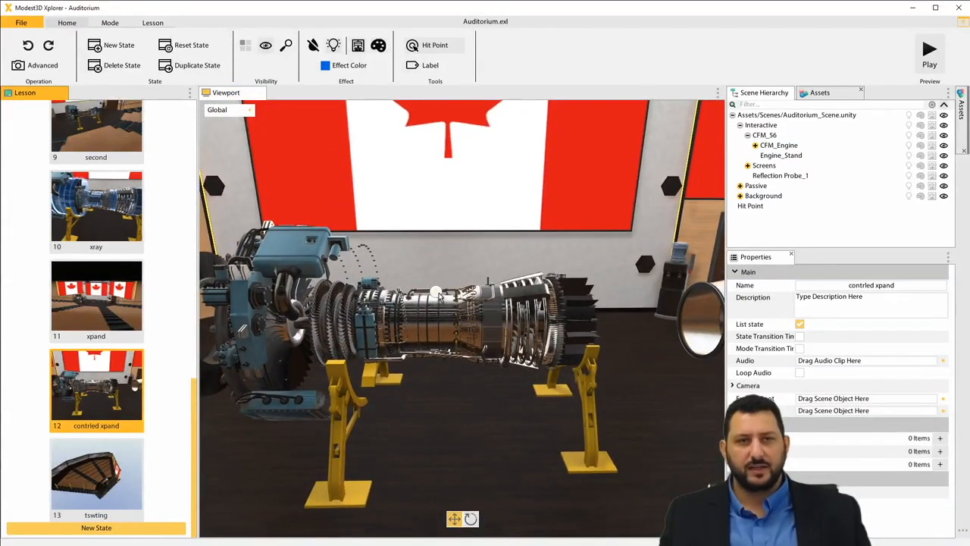
{"action": "left_click", "coordinate": [439, 293]}
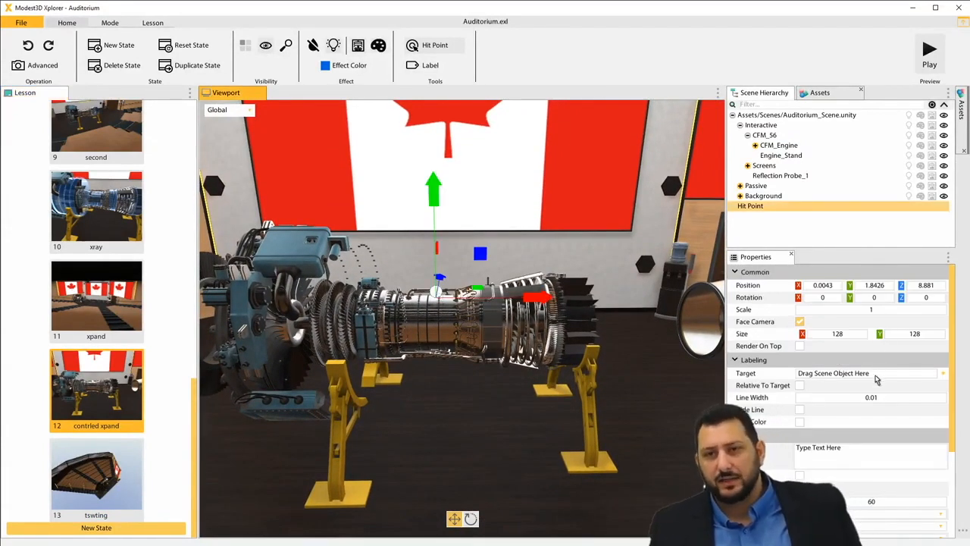
{"action": "scroll", "coordinate": [830, 402], "scroll_direction": "down", "scroll_amount": 5}
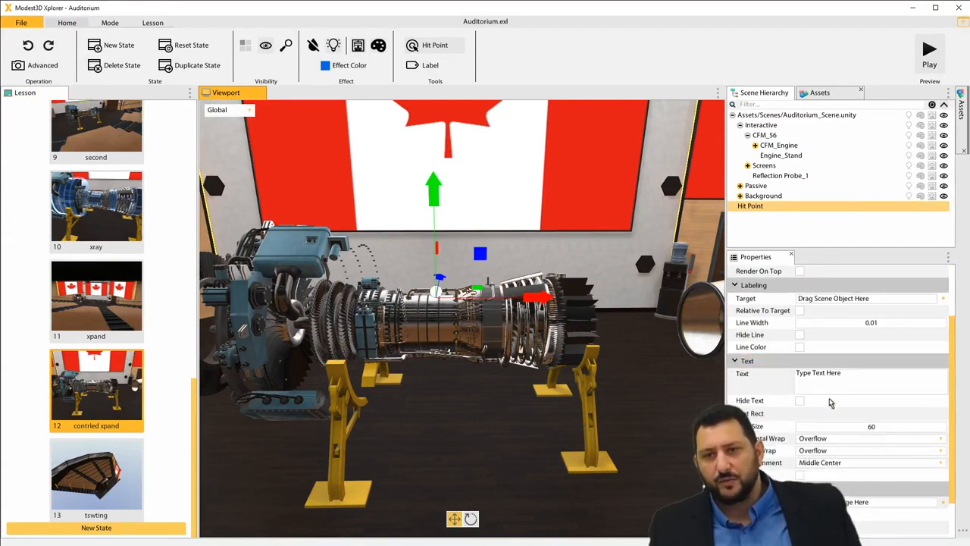
{"action": "scroll", "coordinate": [831, 402], "scroll_direction": "down", "scroll_amount": 1}
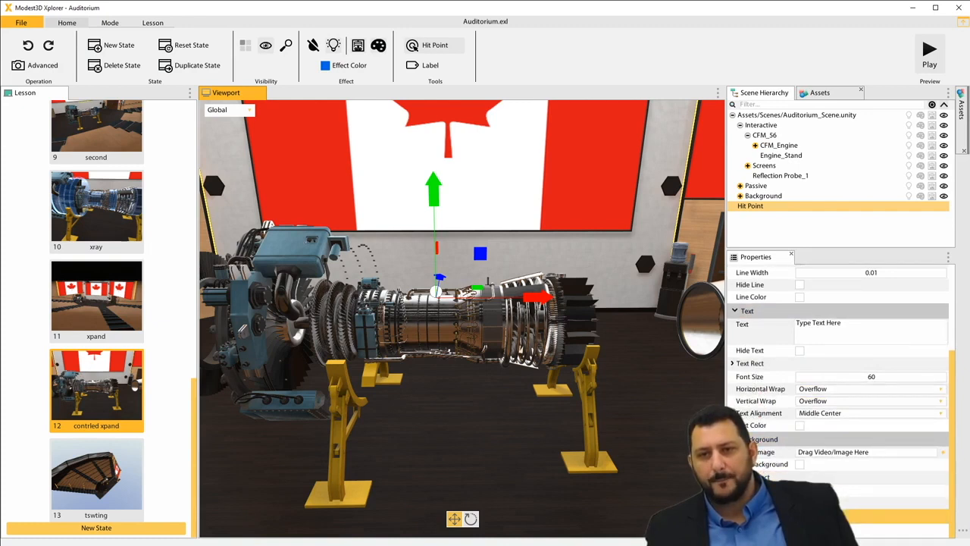
{"action": "scroll", "coordinate": [833, 488], "scroll_direction": "down", "scroll_amount": 1}
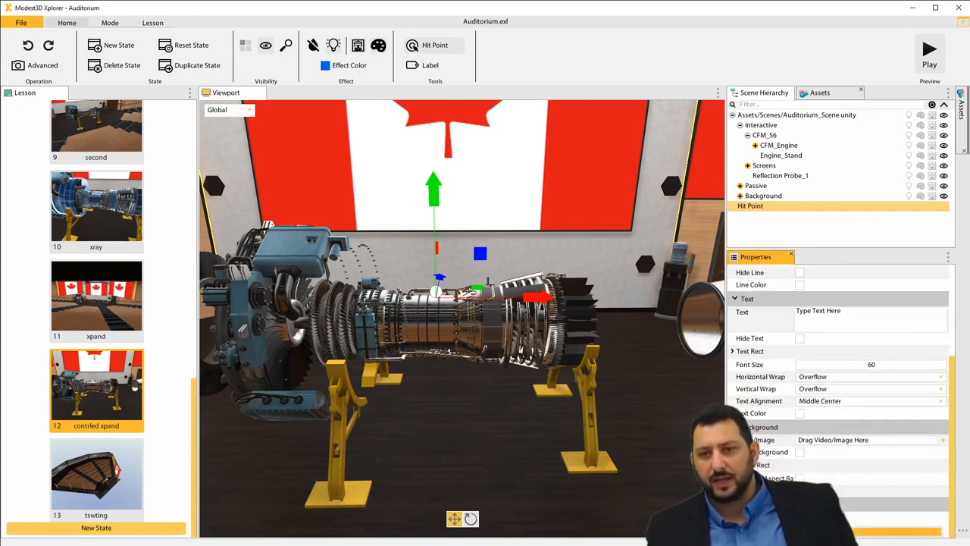
{"action": "left_click", "coordinate": [834, 531]}
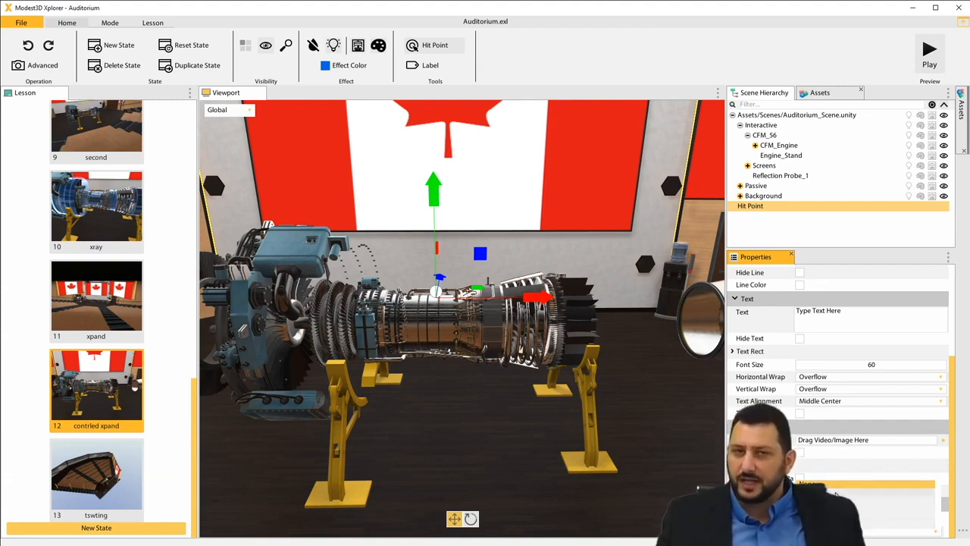
{"action": "left_click", "coordinate": [831, 490]}
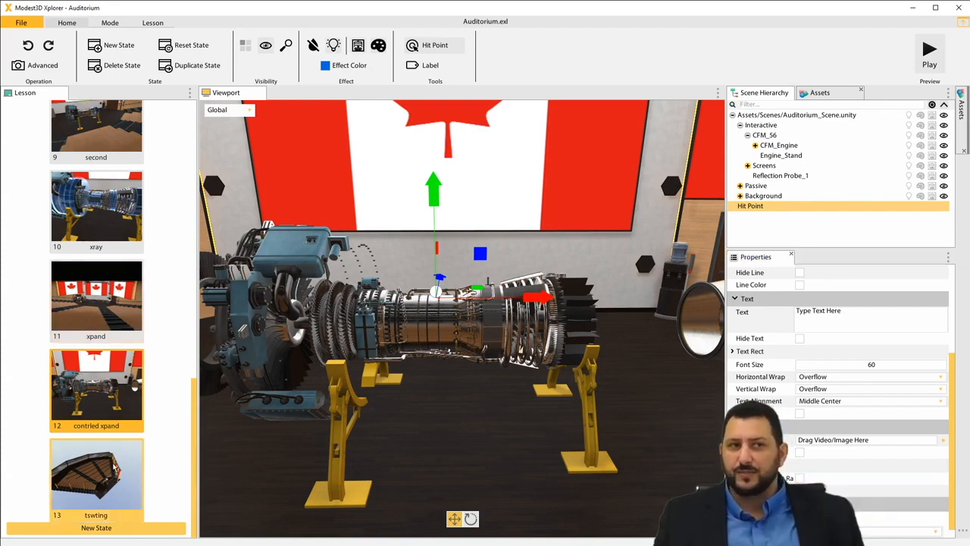
{"action": "scroll", "coordinate": [864, 501], "scroll_direction": "down", "scroll_amount": 1}
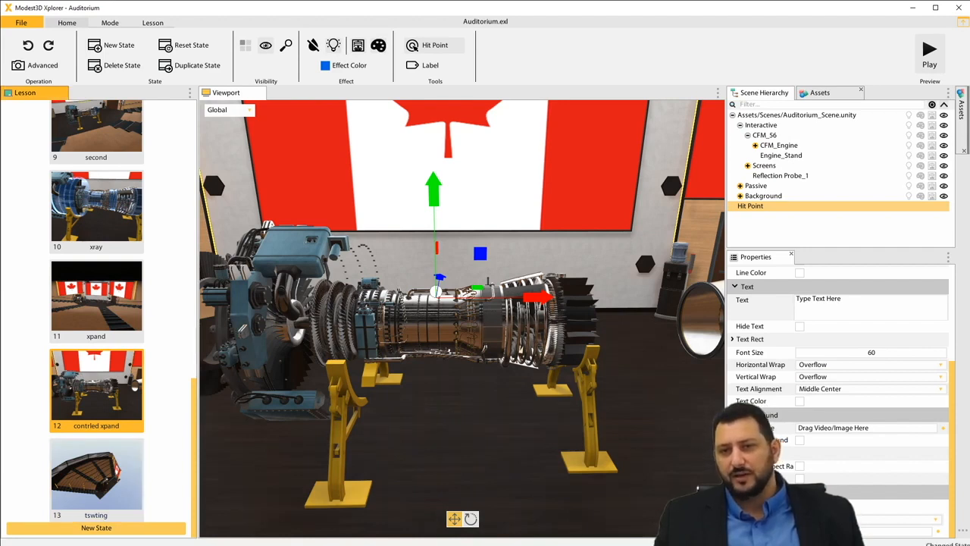
{"action": "left_click", "coordinate": [127, 387]}
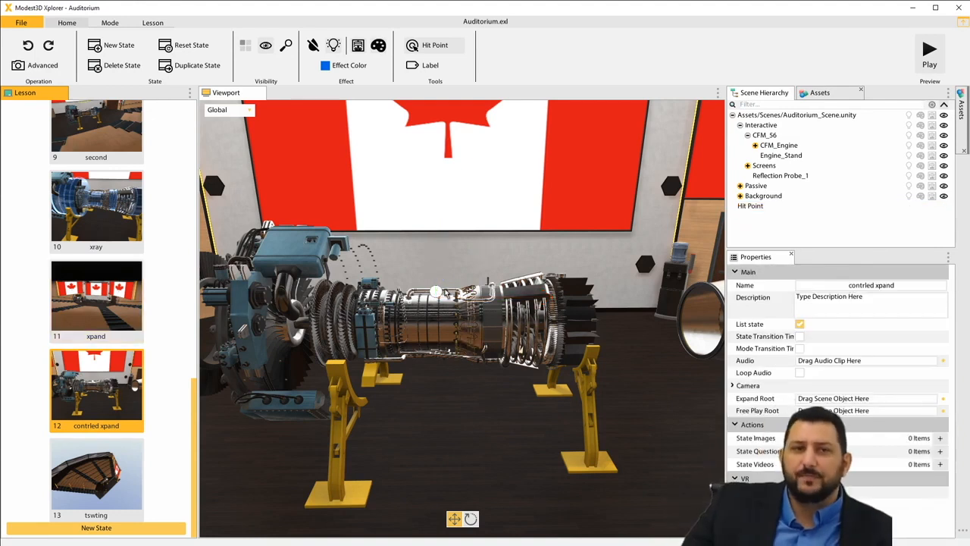